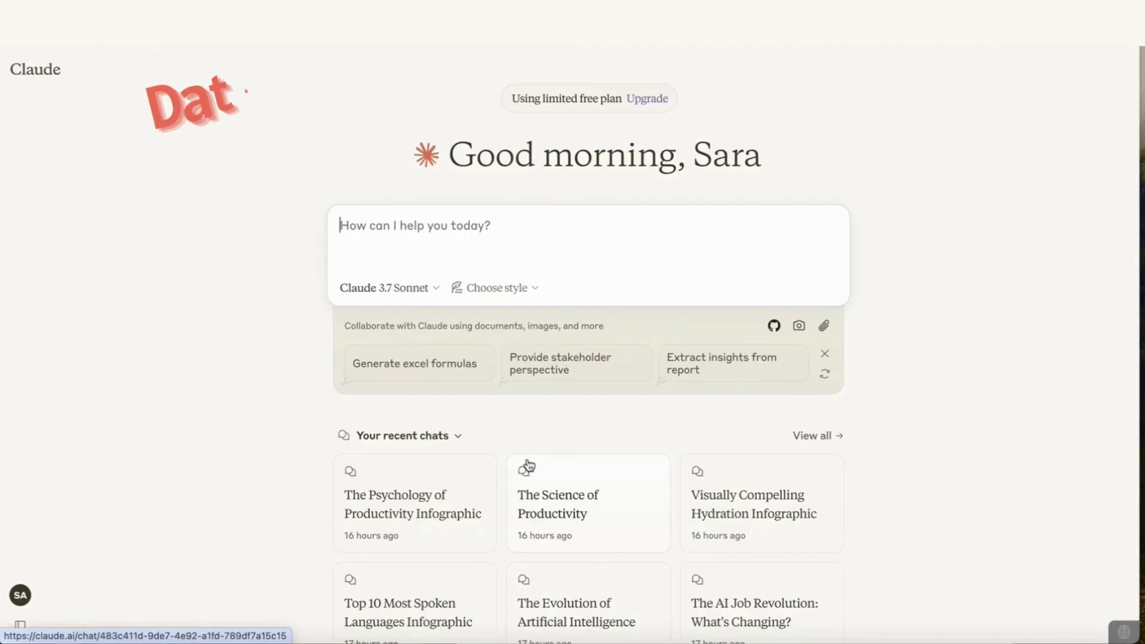
# Step: Enter the prepared prompt requesting a visual SVG infographic on The Impact of AI on Jobs, with bold statistics, icons and a clear layout
pyautogui.press('super+v')
pyautogui.scroll(15, 511, 416)
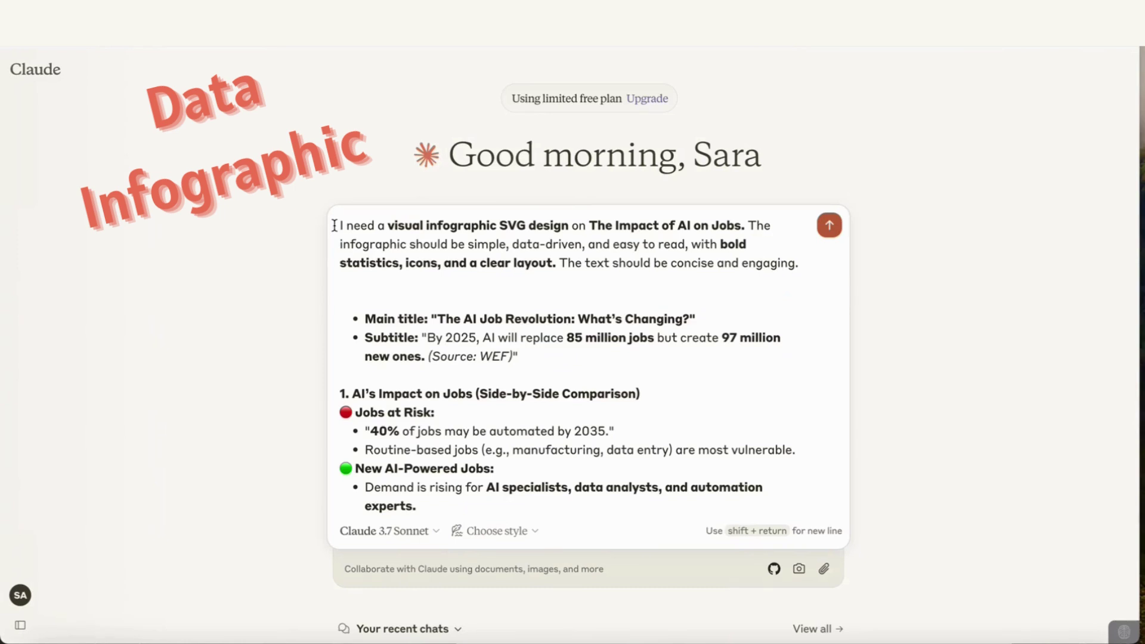
pyautogui.scroll(-1, 384, 285)
pyautogui.scroll(1, 382, 283)
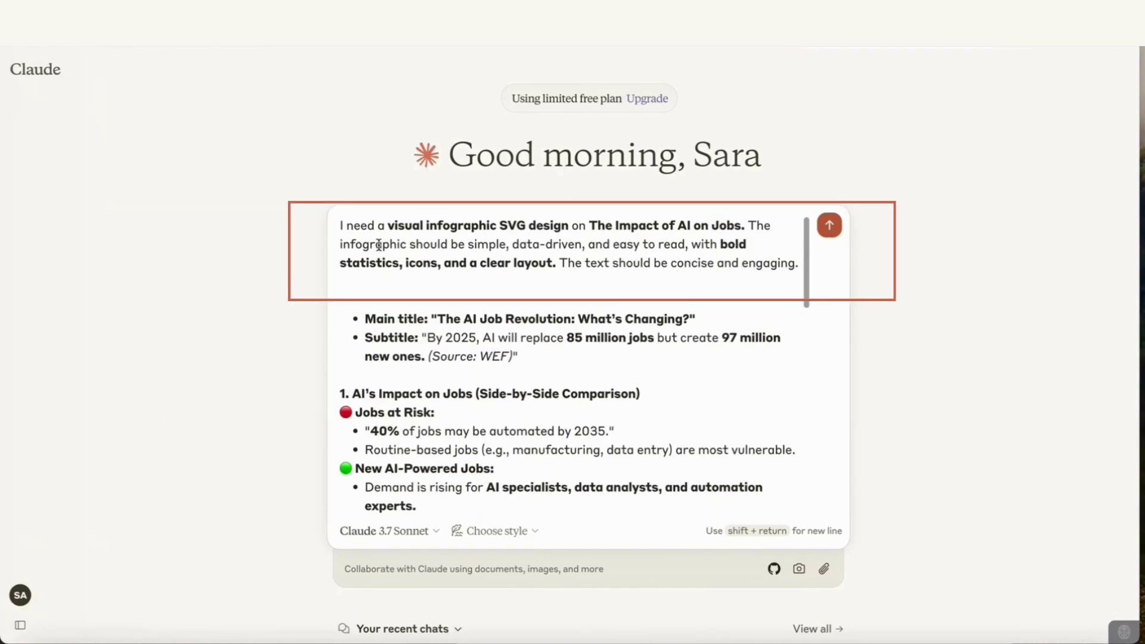
# Step: Review the prompt's opening request, style requirements, main title and subtitle
pyautogui.moveTo(340, 225); pyautogui.dragTo(741, 226)
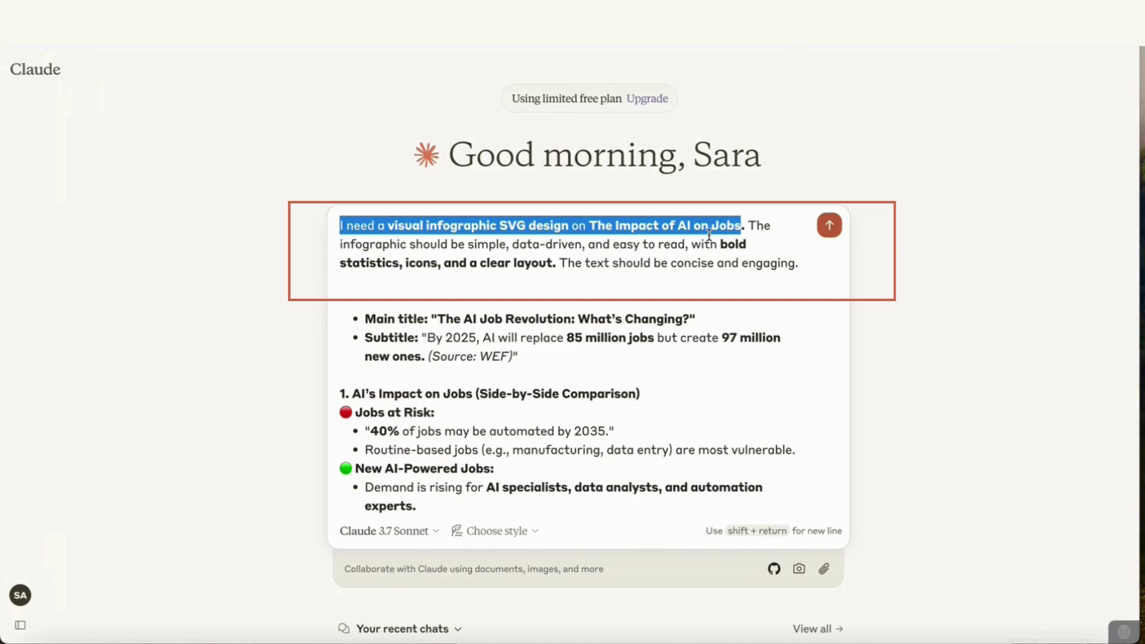
pyautogui.click(743, 225)
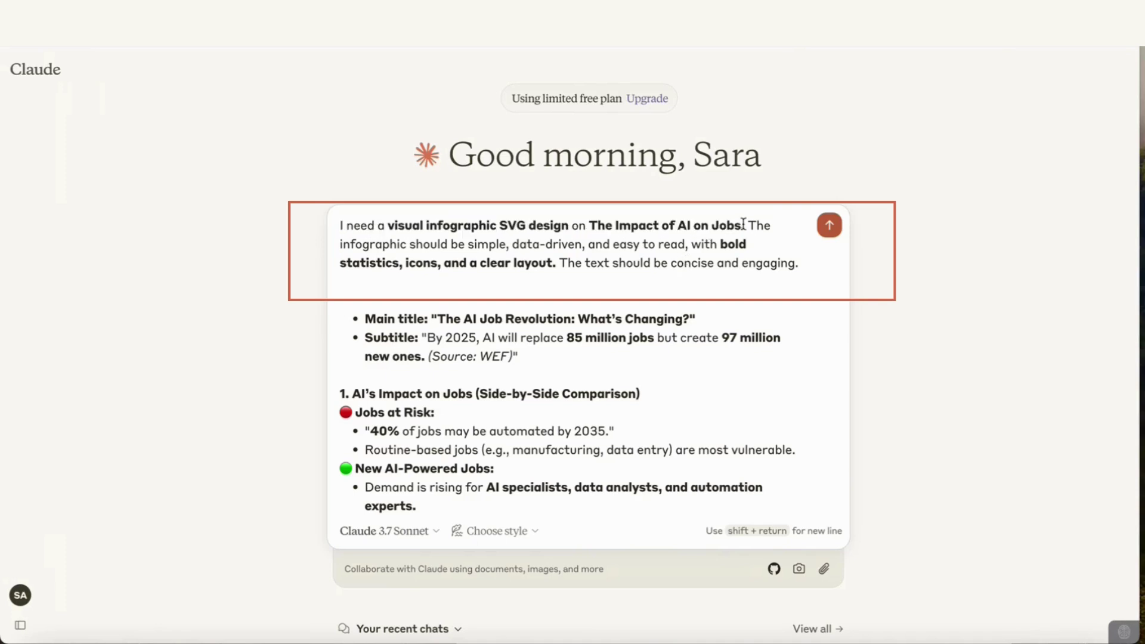
pyautogui.moveTo(747, 224); pyautogui.dragTo(755, 262)
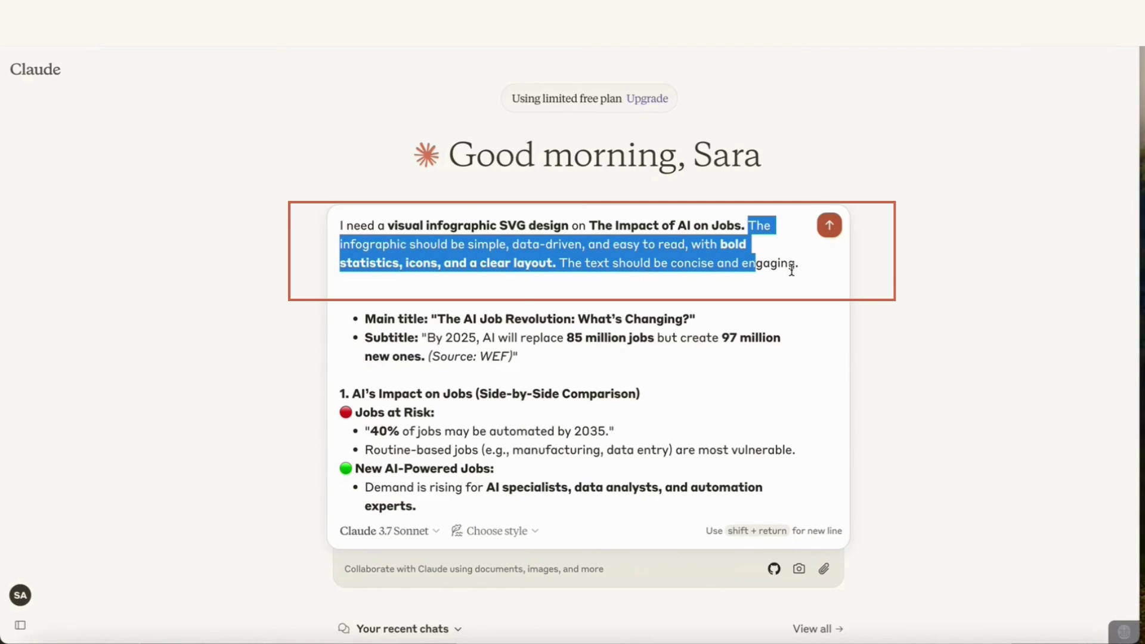
pyautogui.click(653, 325)
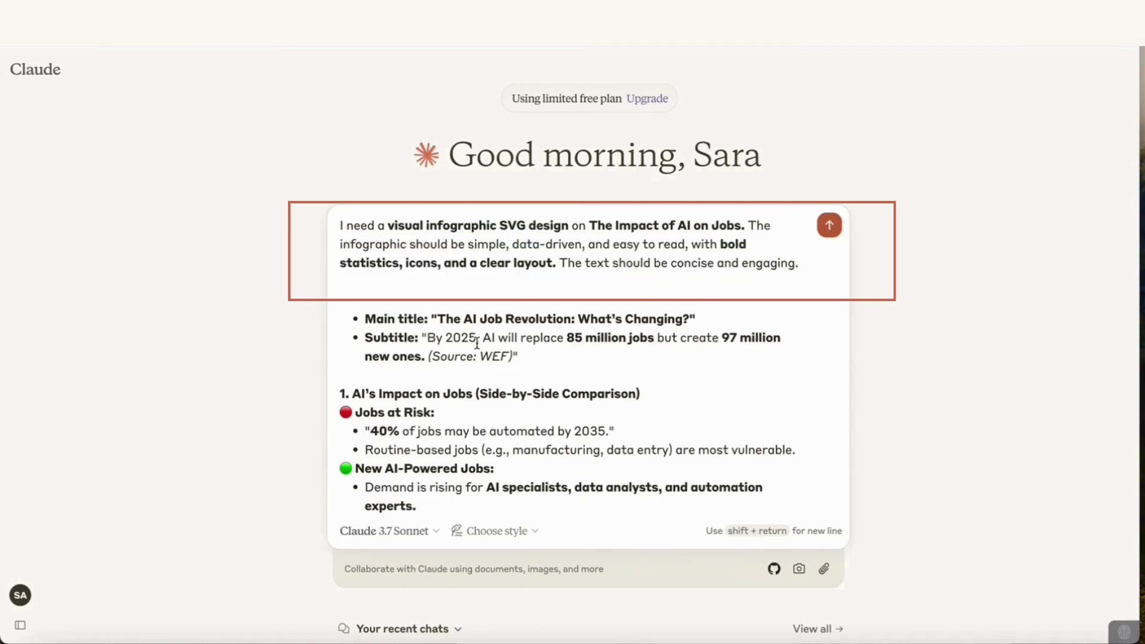
pyautogui.scroll(-1, 471, 340)
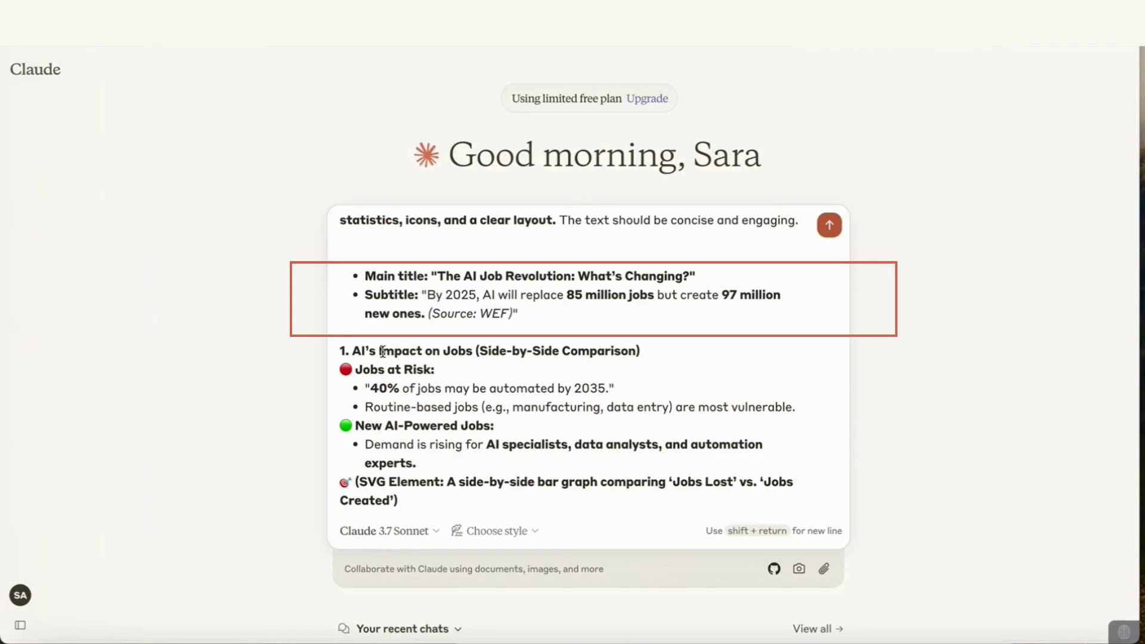
pyautogui.scroll(-1, 410, 316)
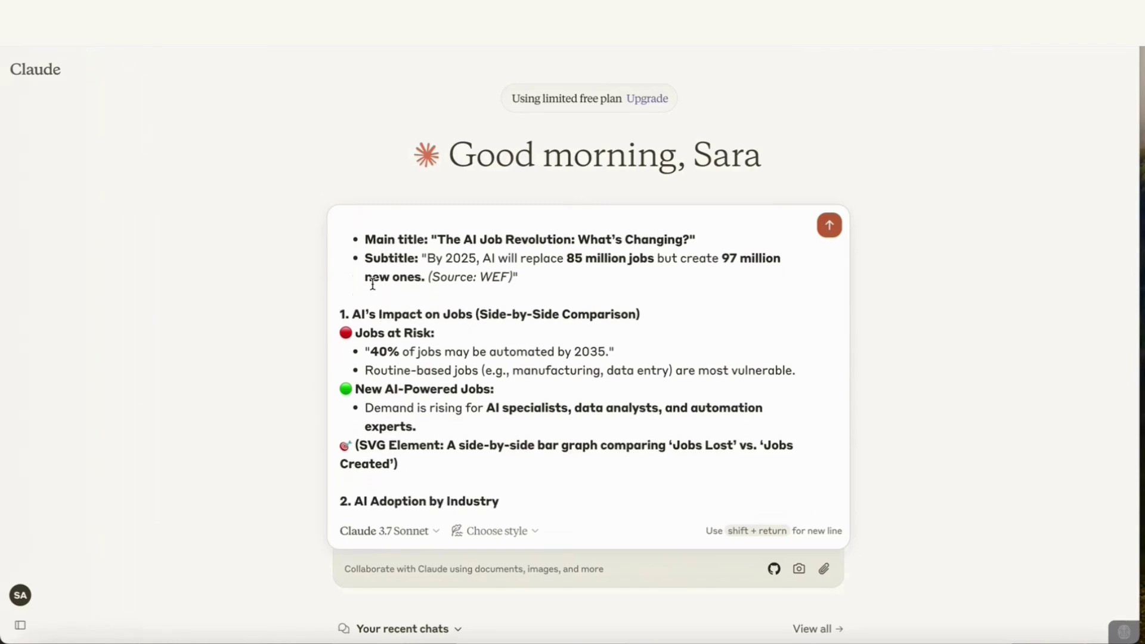
pyautogui.scroll(-1, 373, 277)
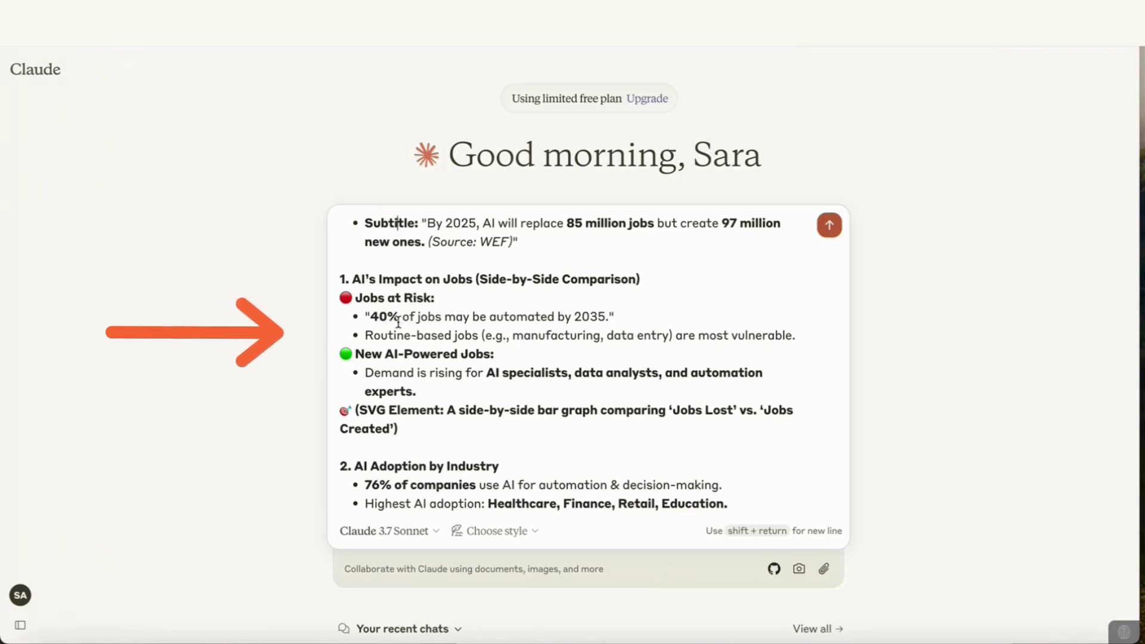
# Step: Read through the prompt's sections on AI's impact on jobs, AI adoption by industry and preparing for the AI future
pyautogui.click(369, 317)
pyautogui.scroll(-2, 385, 315)
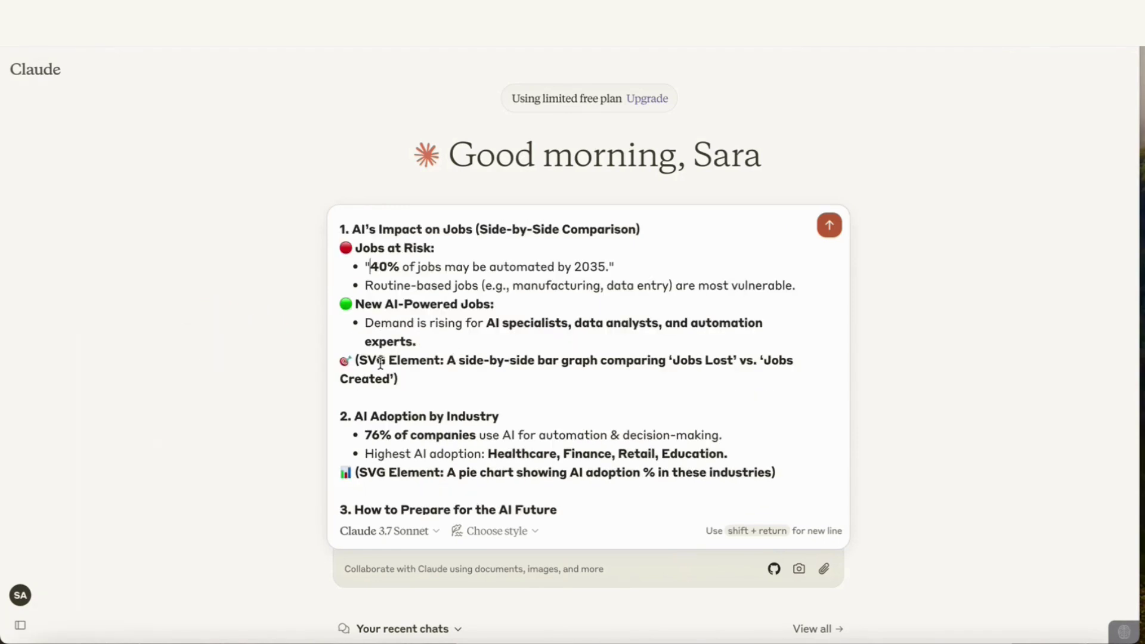
pyautogui.scroll(-1, 456, 372)
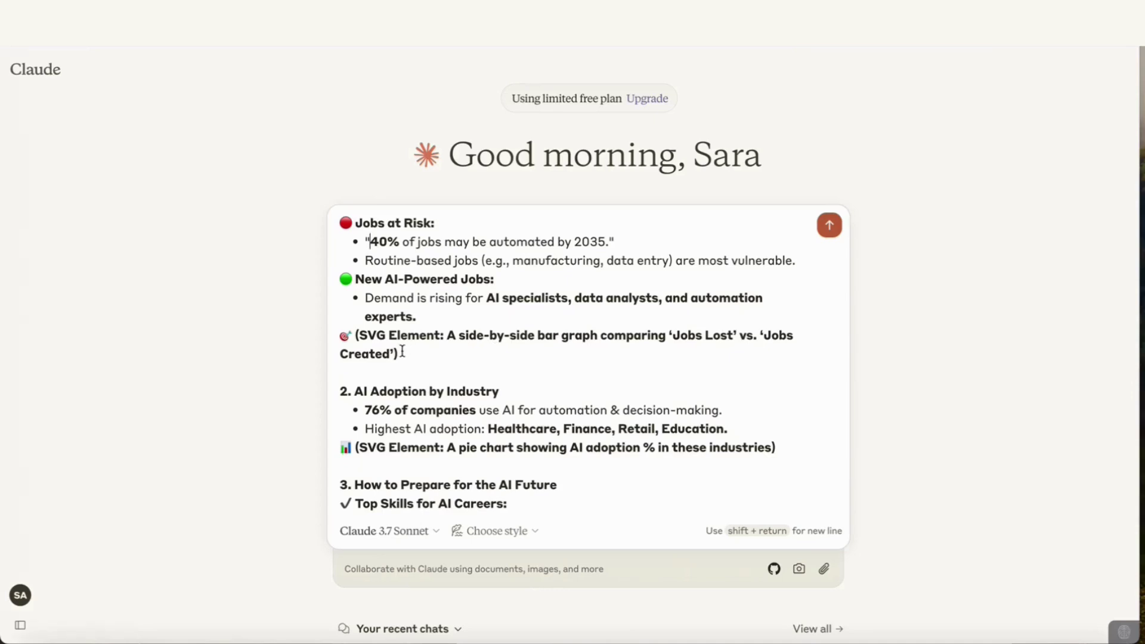
pyautogui.scroll(-3, 412, 343)
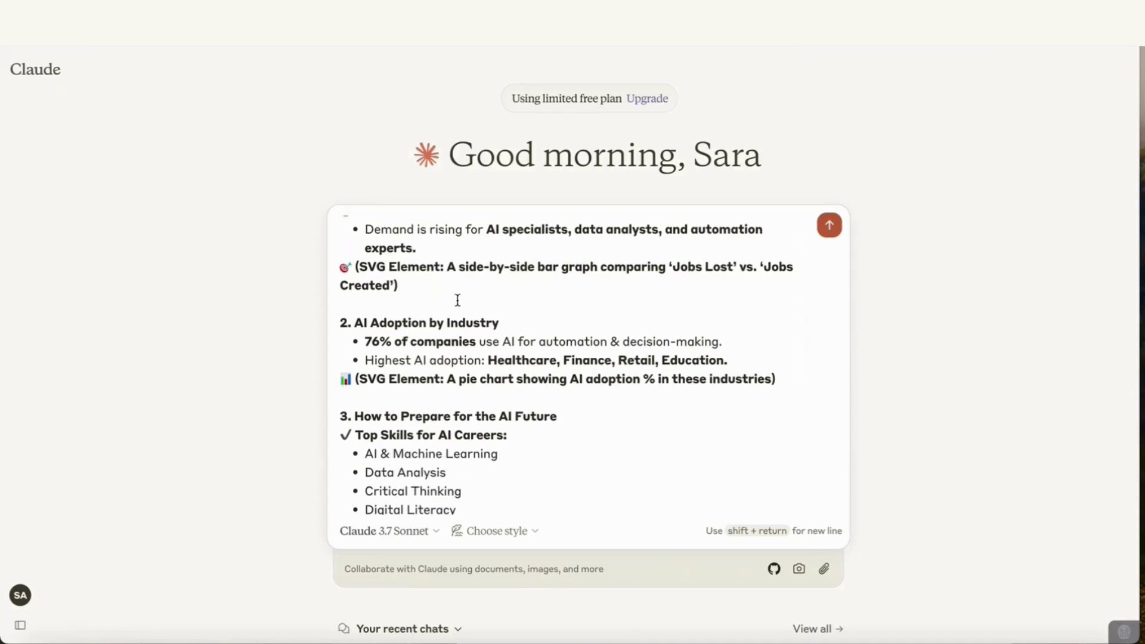
pyautogui.scroll(12, 458, 300)
pyautogui.scroll(-13, 457, 300)
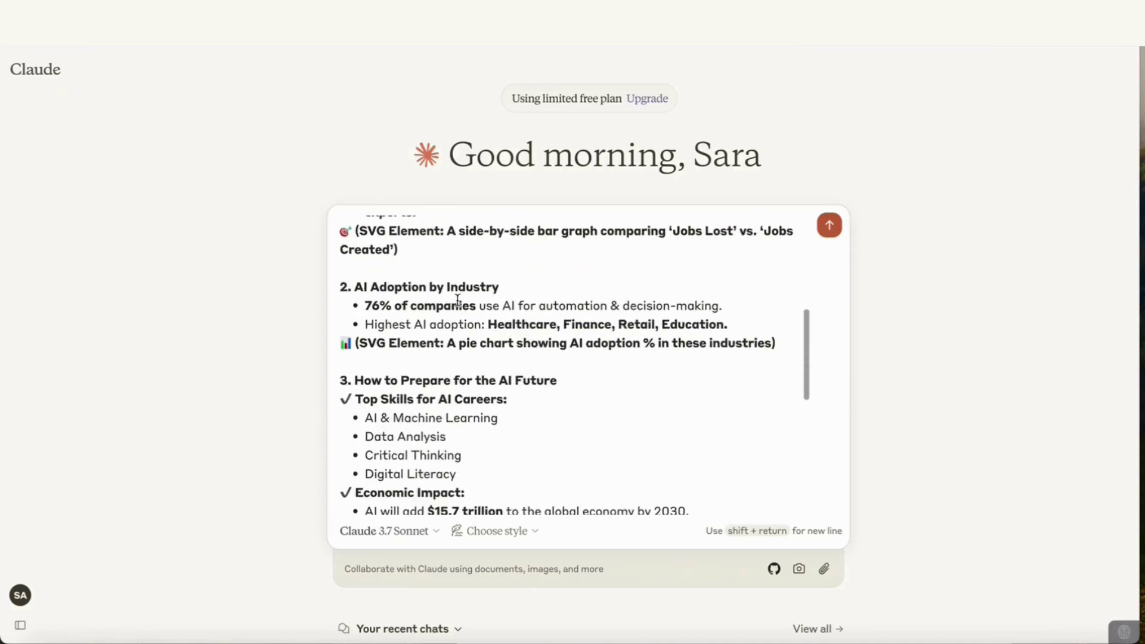
pyautogui.scroll(7, 457, 300)
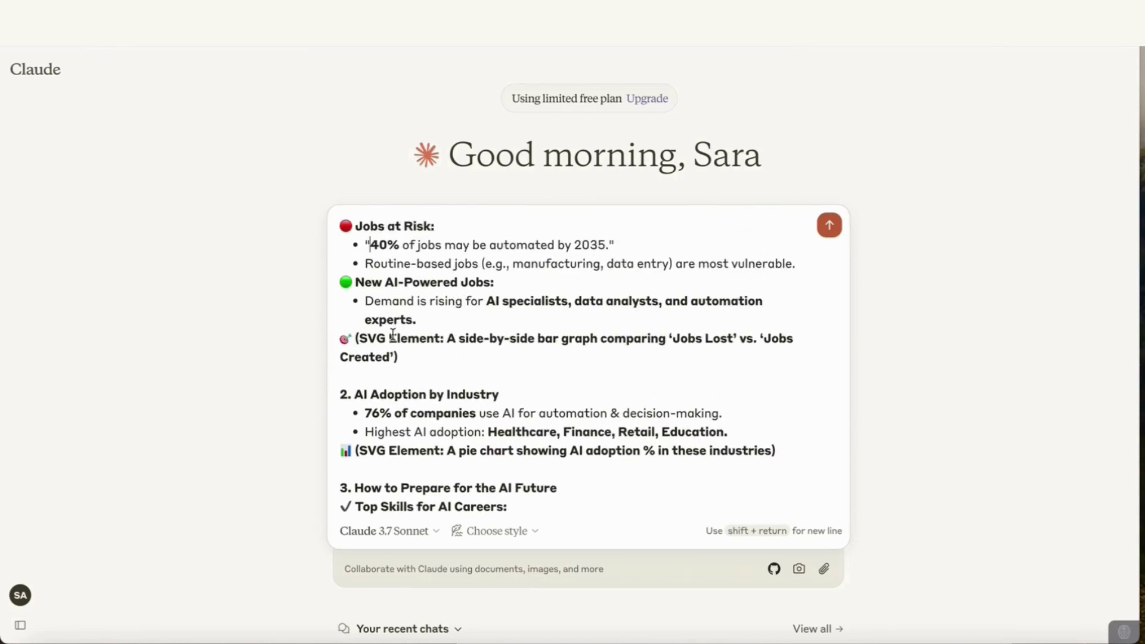
pyautogui.scroll(-2, 398, 398)
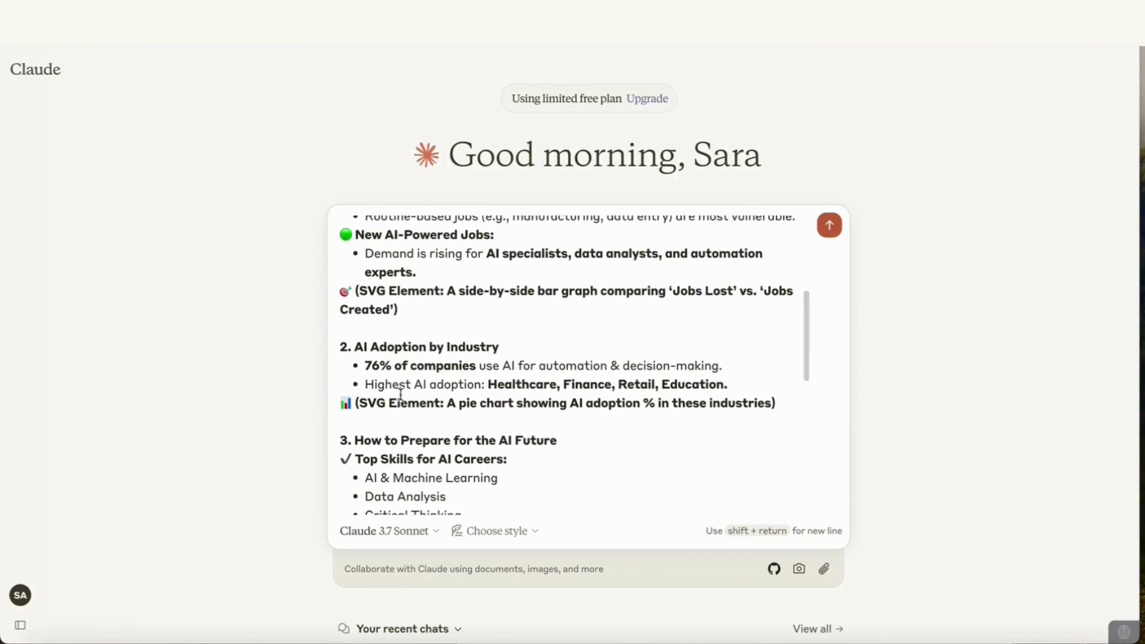
pyautogui.scroll(-1, 444, 404)
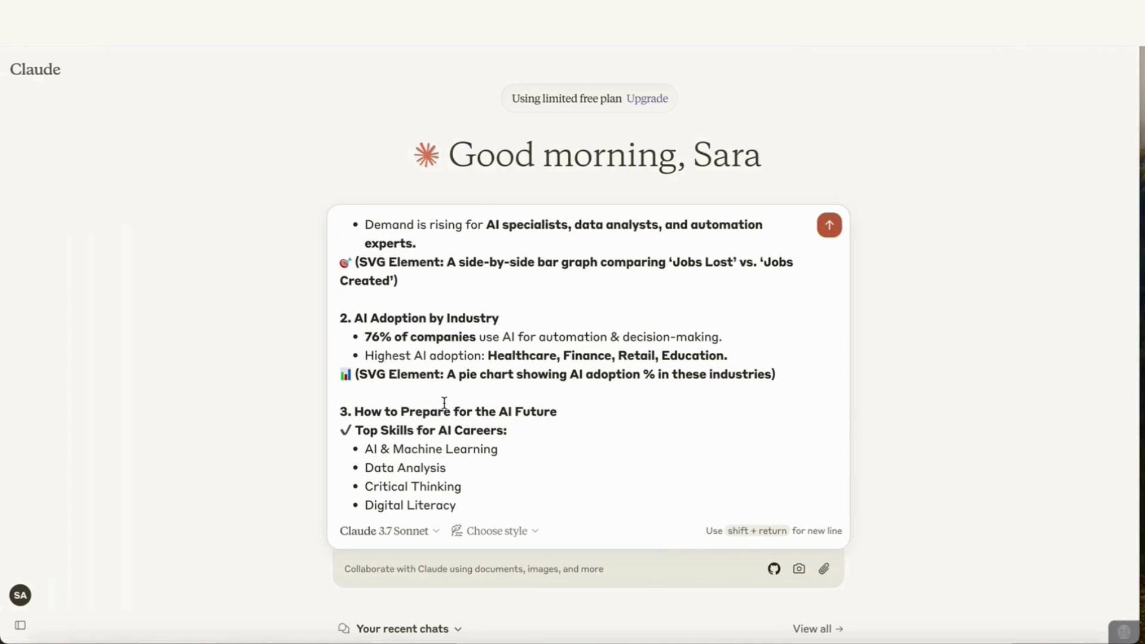
pyautogui.scroll(-2, 443, 404)
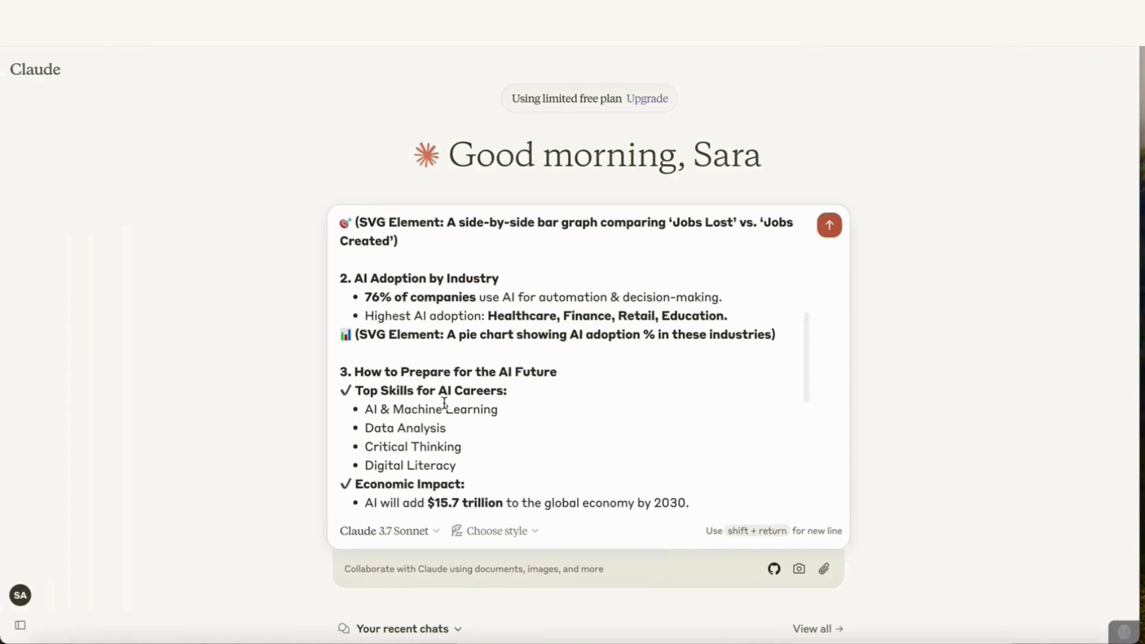
pyautogui.scroll(-1, 443, 403)
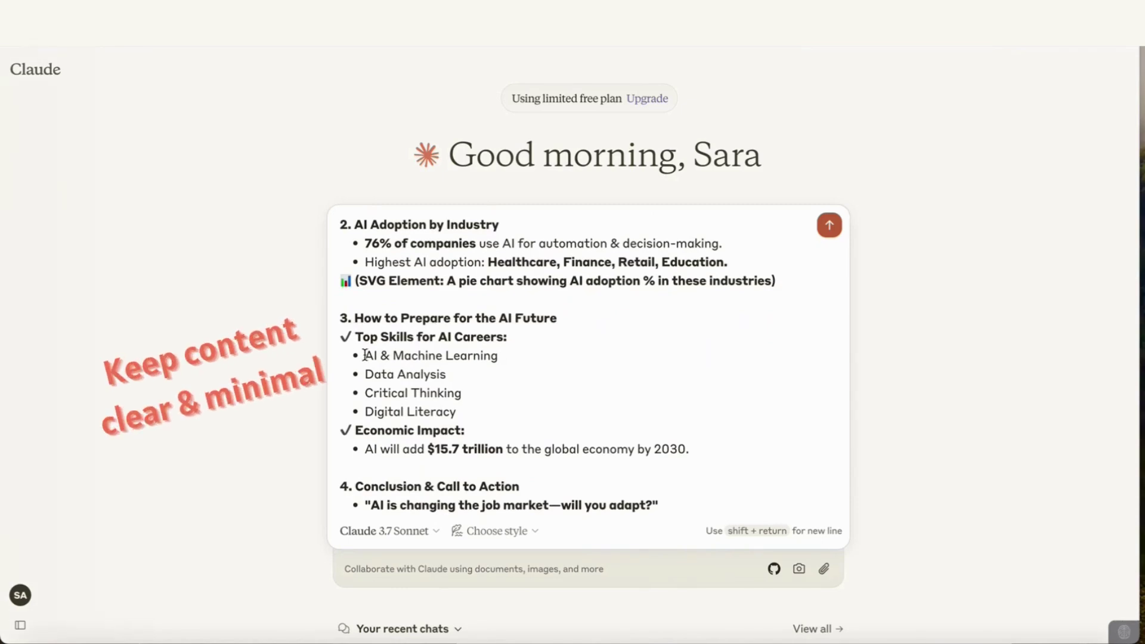
# Step: Recheck the prompt's content sections and examine its SVG design instructions for icons, color palette and spacing
pyautogui.scroll(5, 417, 370)
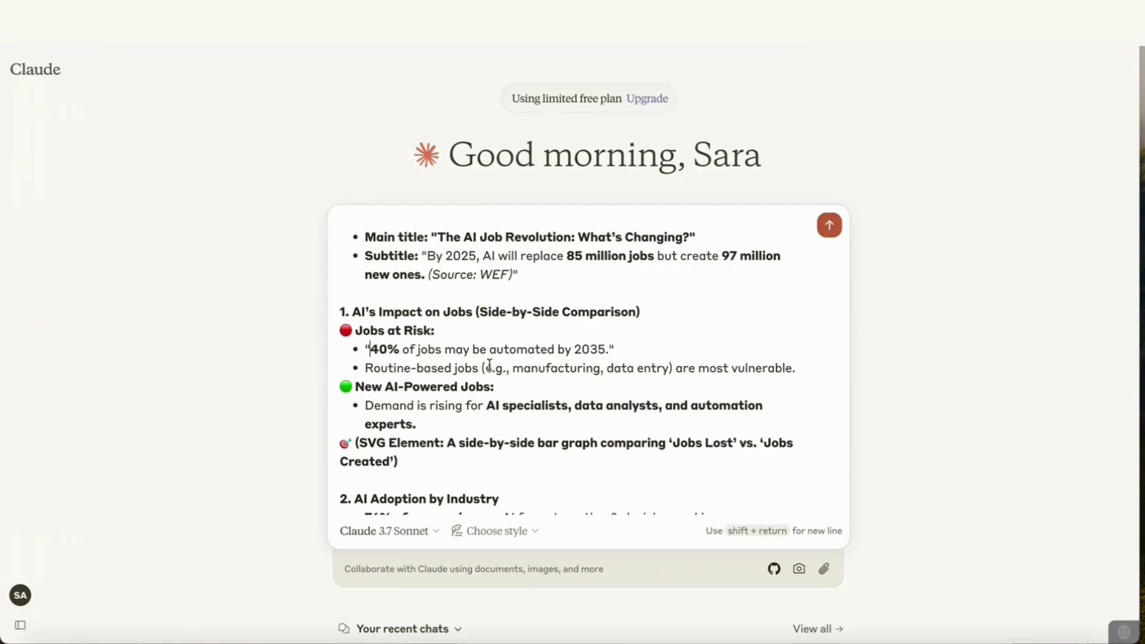
pyautogui.scroll(1, 489, 365)
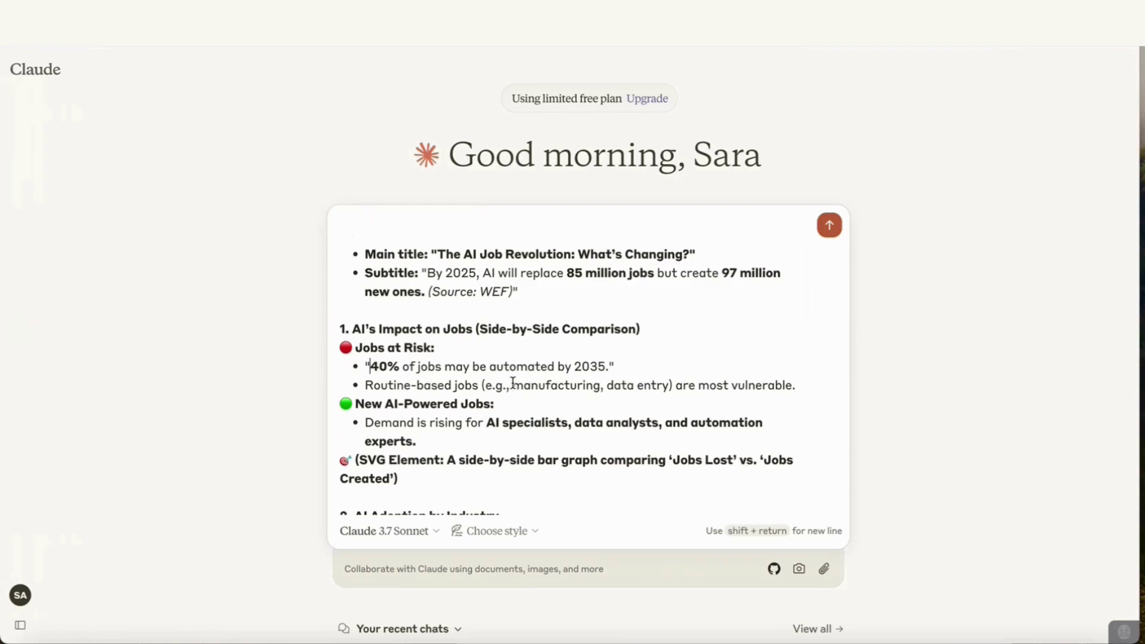
pyautogui.scroll(-10, 513, 382)
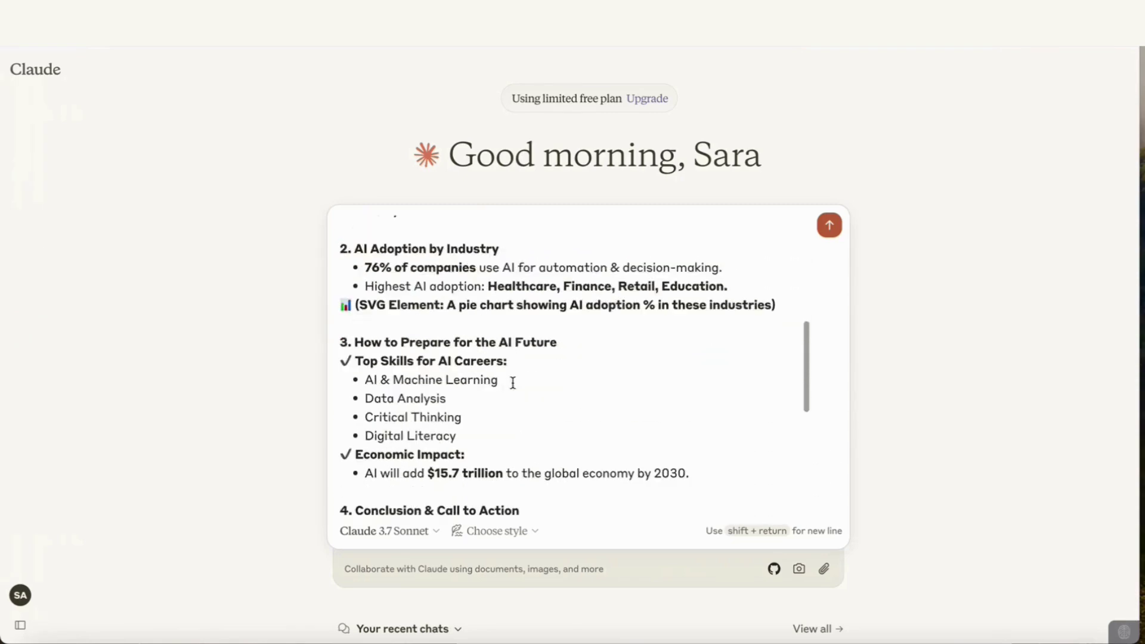
pyautogui.scroll(-2, 513, 382)
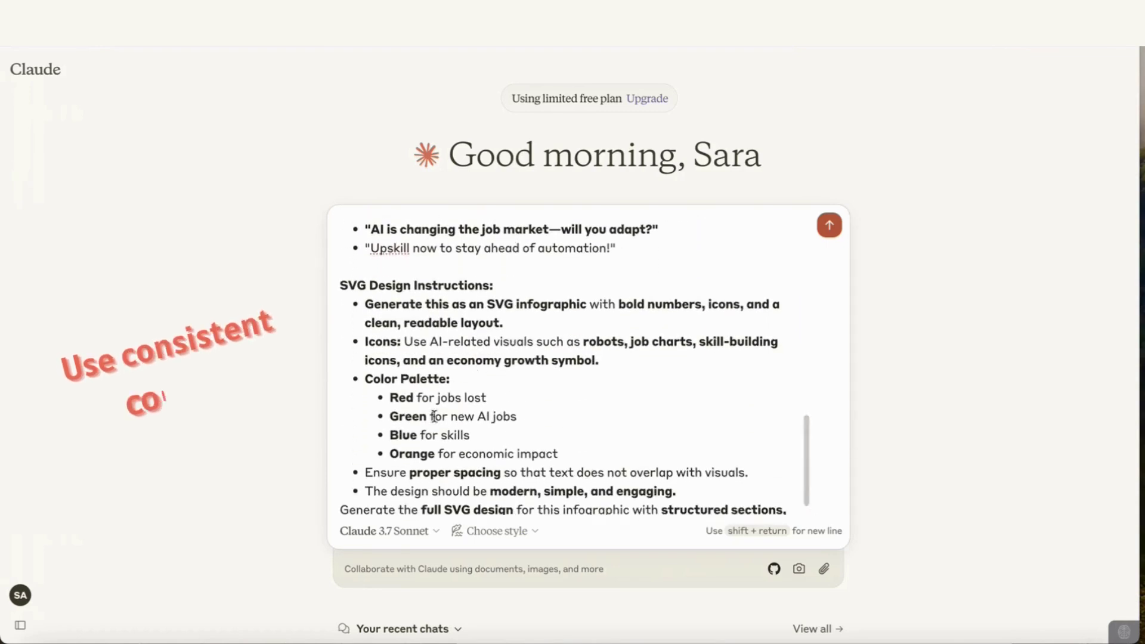
pyautogui.scroll(-1, 578, 412)
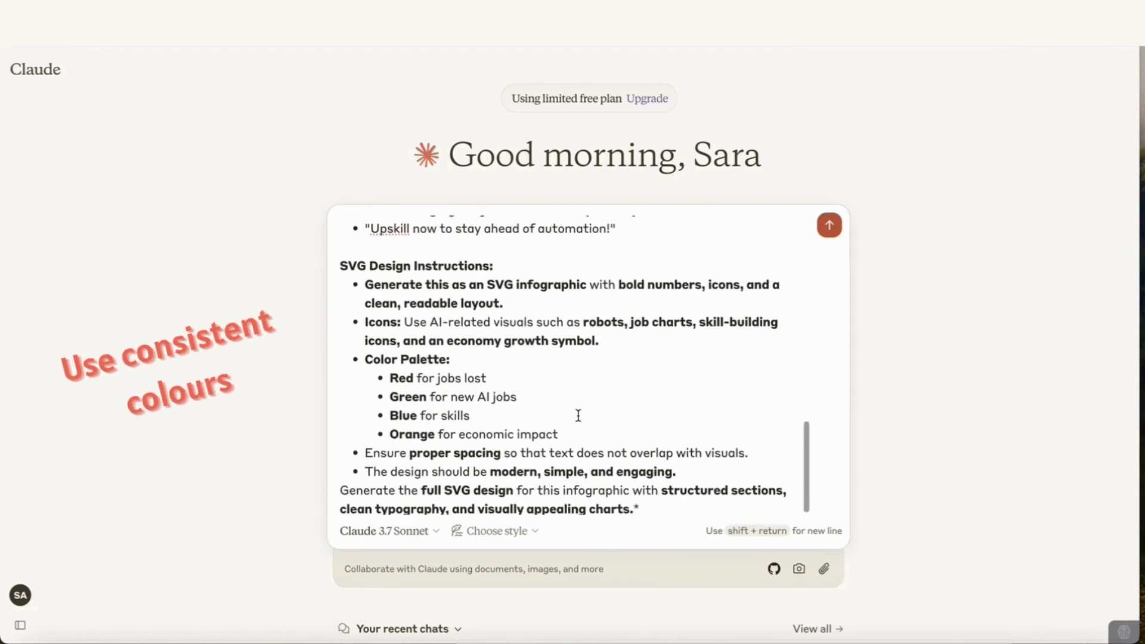
pyautogui.scroll(1, 578, 414)
pyautogui.scroll(1, 577, 416)
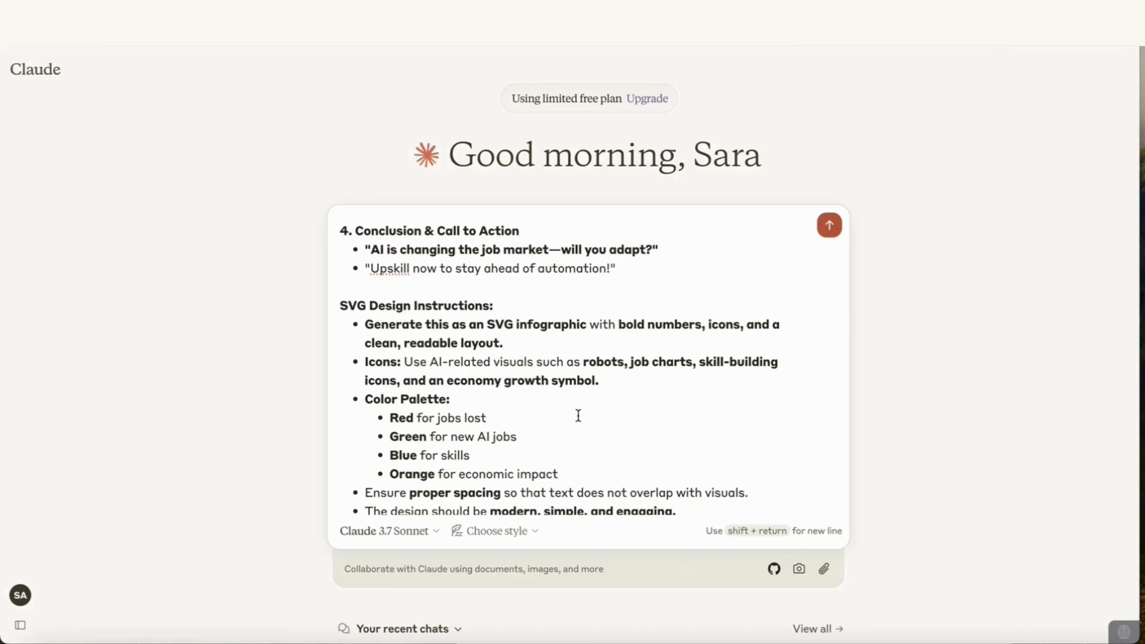
pyautogui.scroll(-2, 578, 416)
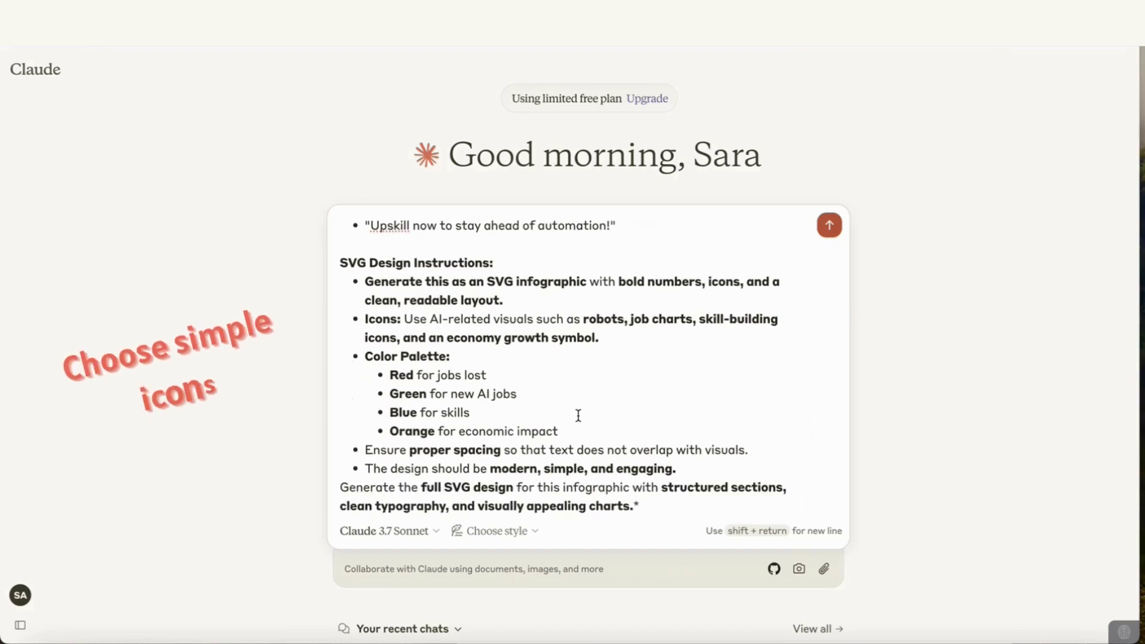
pyautogui.scroll(4, 577, 416)
pyautogui.scroll(13, 578, 416)
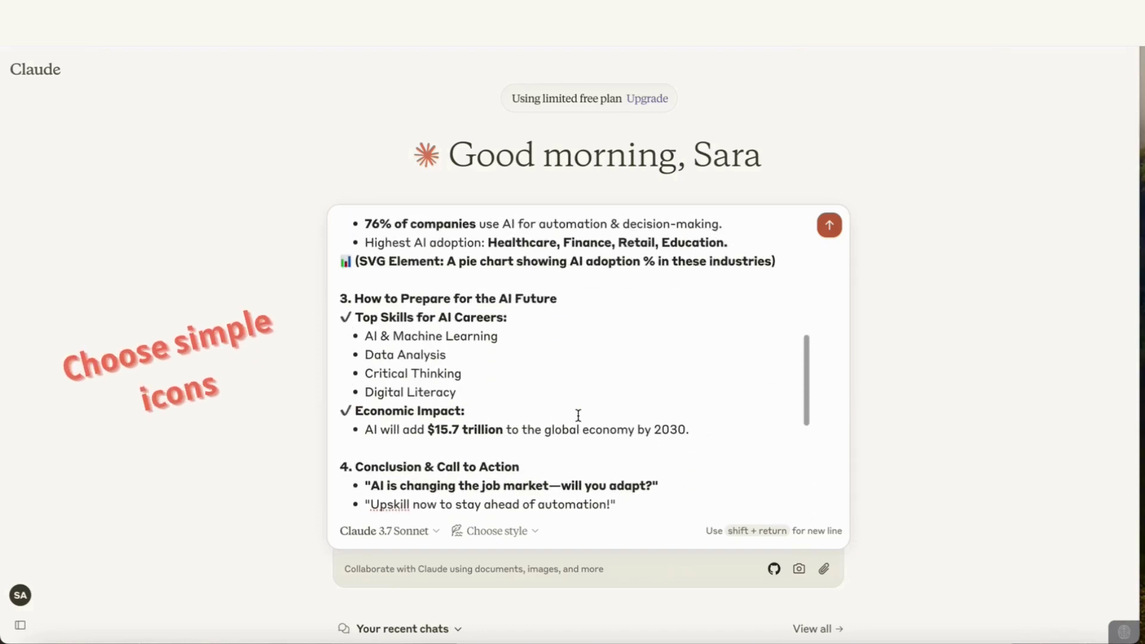
pyautogui.scroll(7, 578, 416)
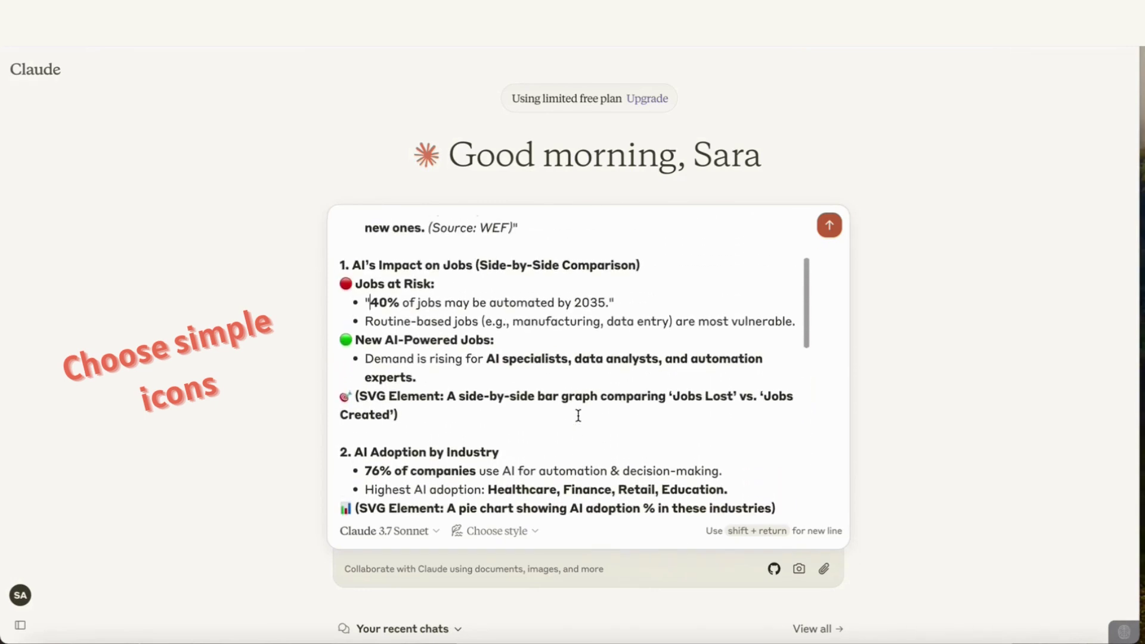
pyautogui.scroll(-2, 577, 416)
pyautogui.scroll(-12, 578, 416)
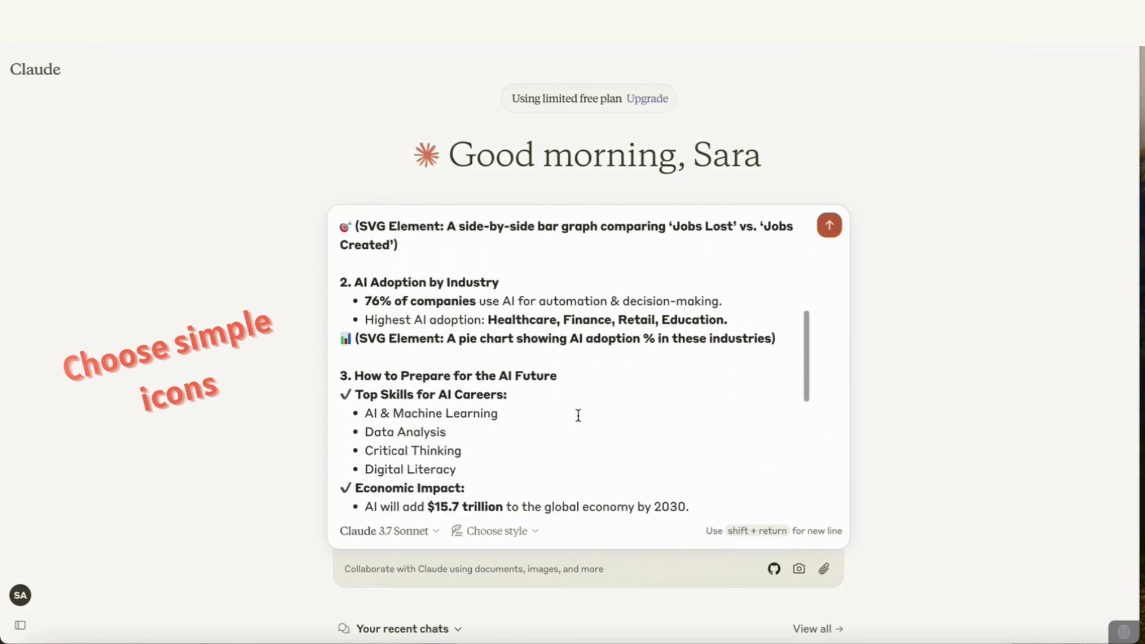
# Step: Submit the complete AI jobs infographic prompt to Claude 3.7 Sonnet
pyautogui.scroll(-8, 578, 416)
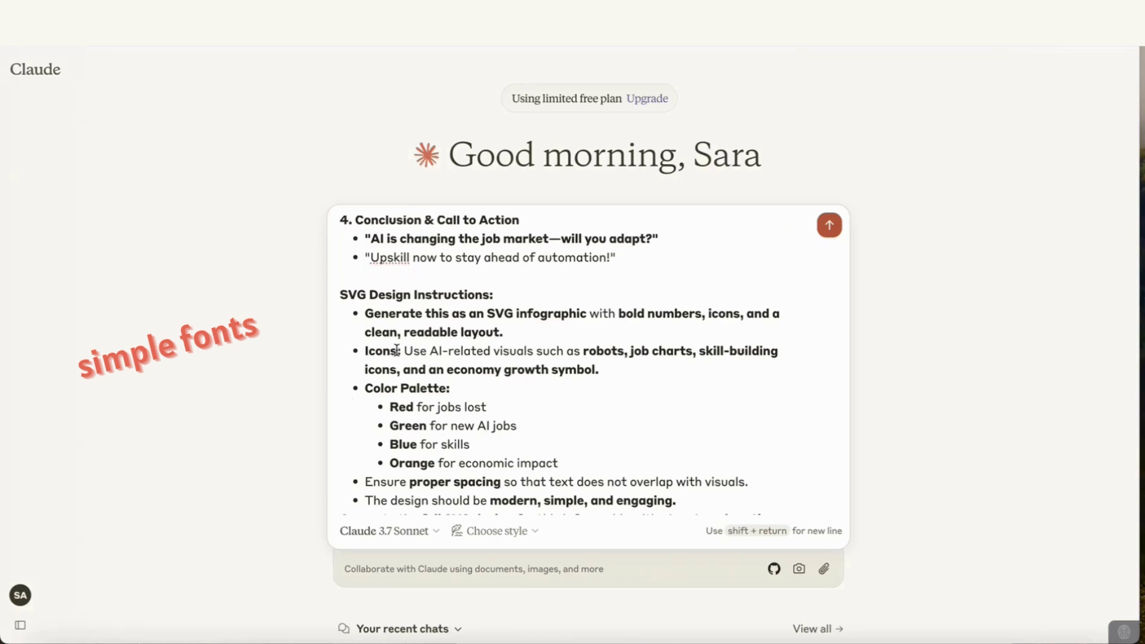
pyautogui.scroll(-3, 534, 370)
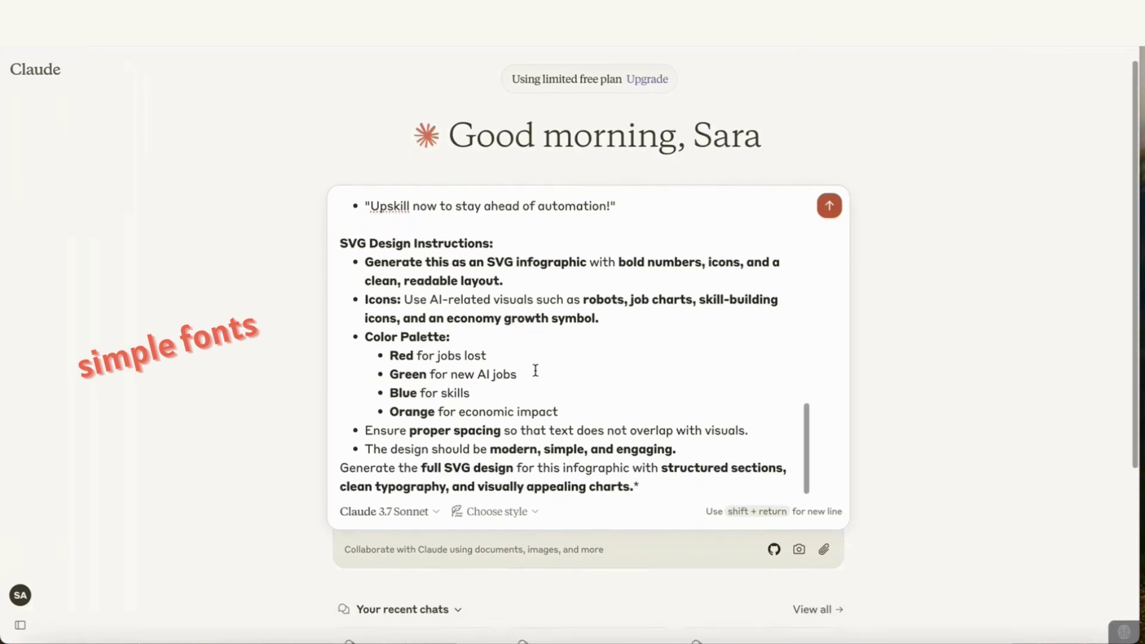
pyautogui.click(829, 208)
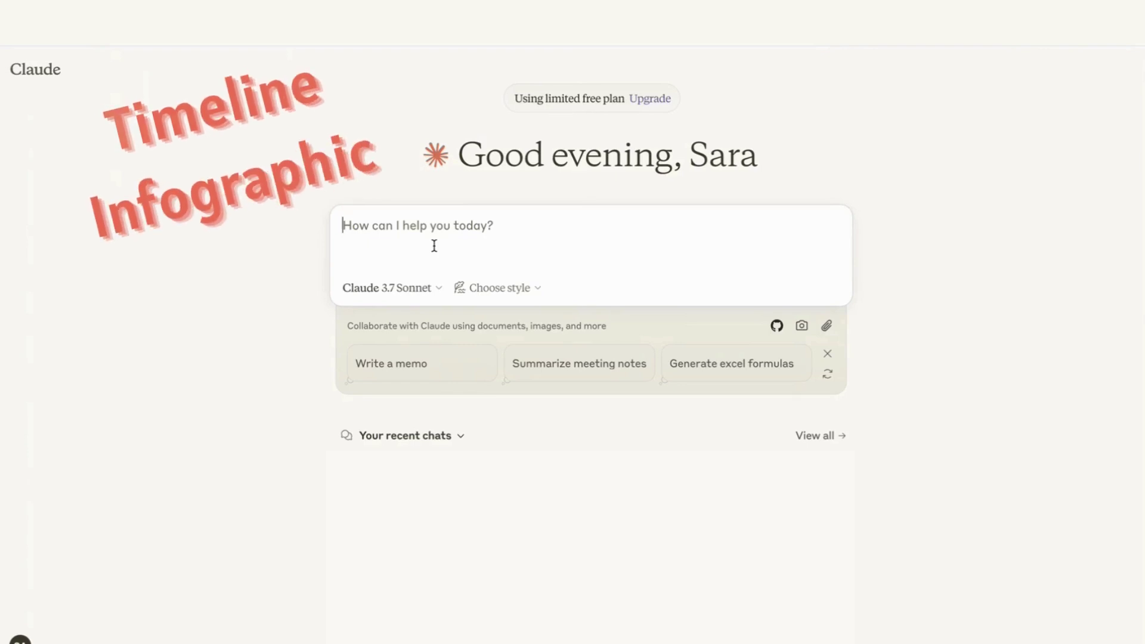
# Step: Enter the prepared prompt for an SVG timeline infographic titled 'The History & Future of Artificial Intelligence' with 6 major AI breakthroughs, and review its opening
pyautogui.hotkey('ctrl', 'v')
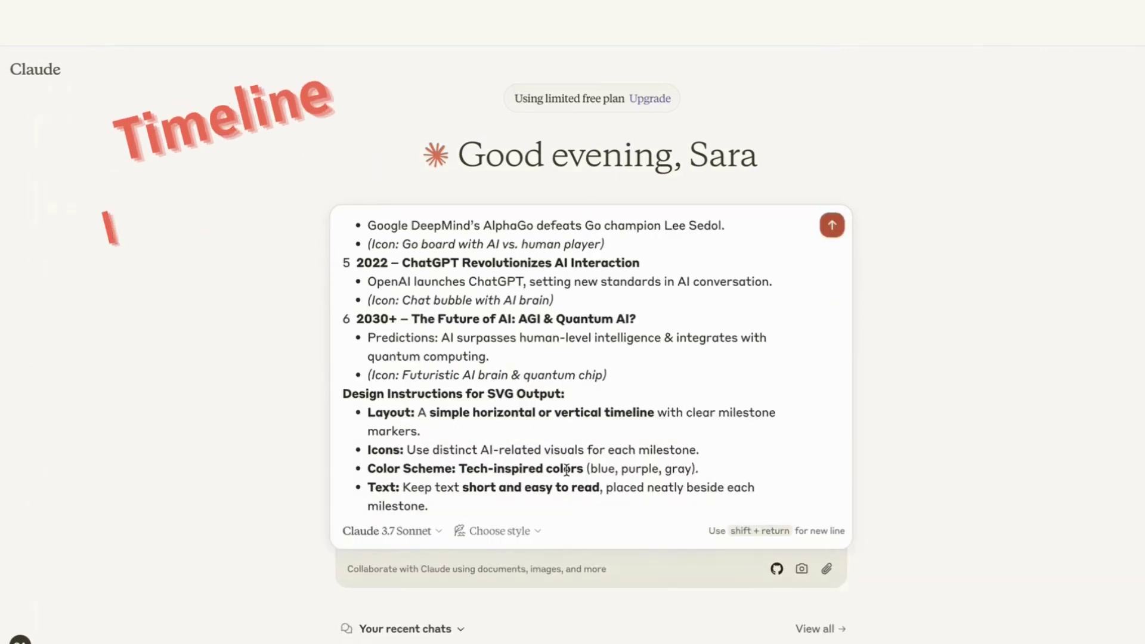
pyautogui.scroll(15, 567, 469)
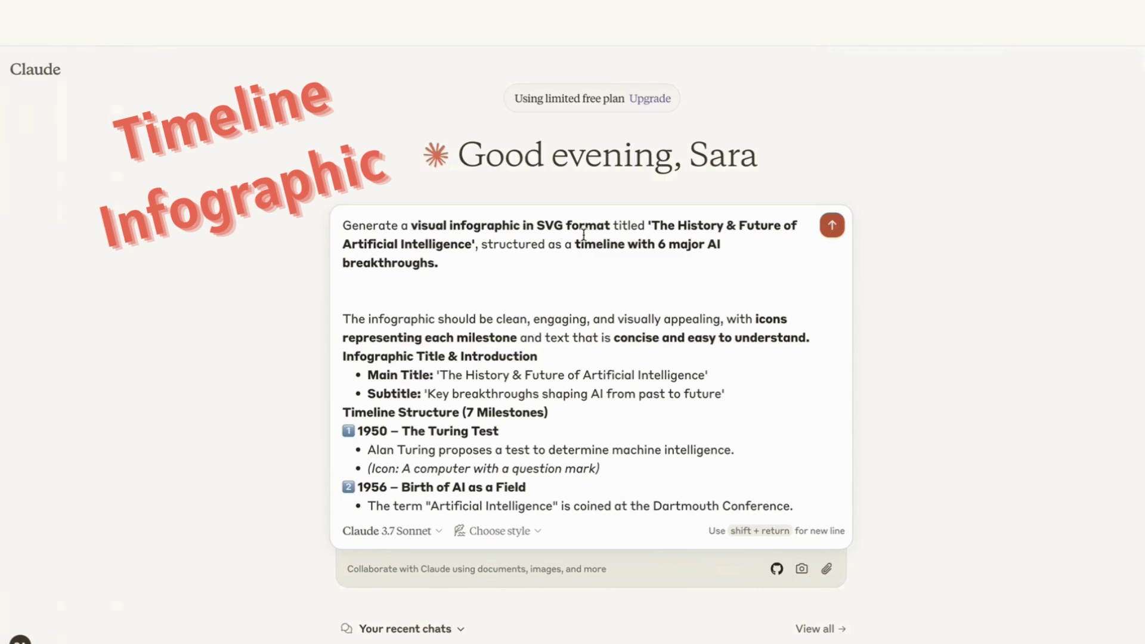
pyautogui.moveTo(648, 225); pyautogui.dragTo(656, 244)
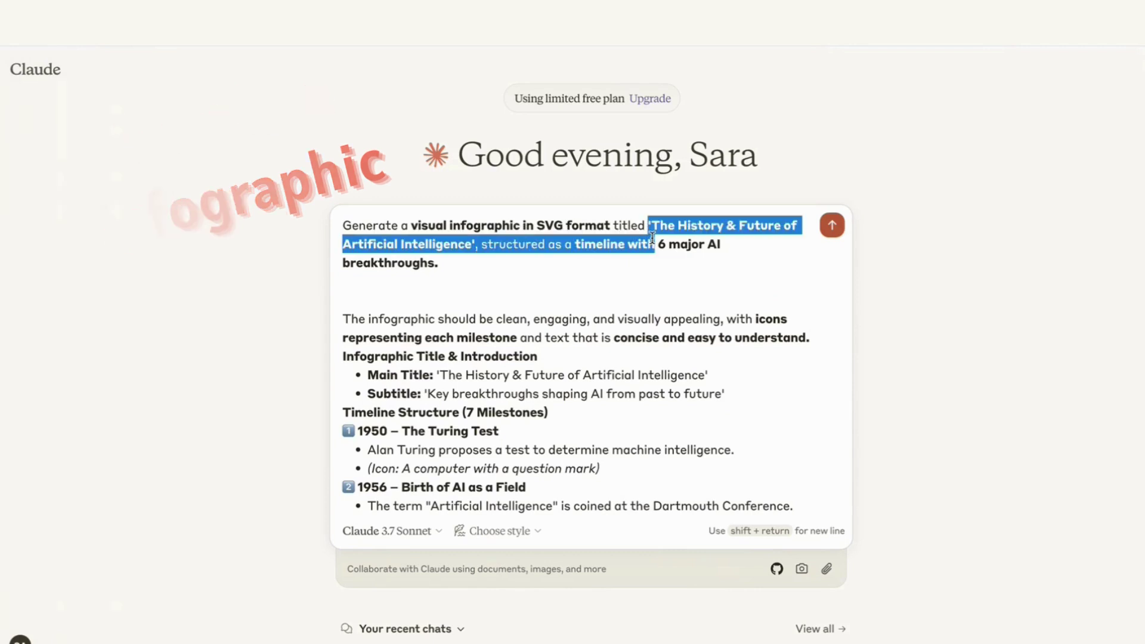
pyautogui.click(603, 263)
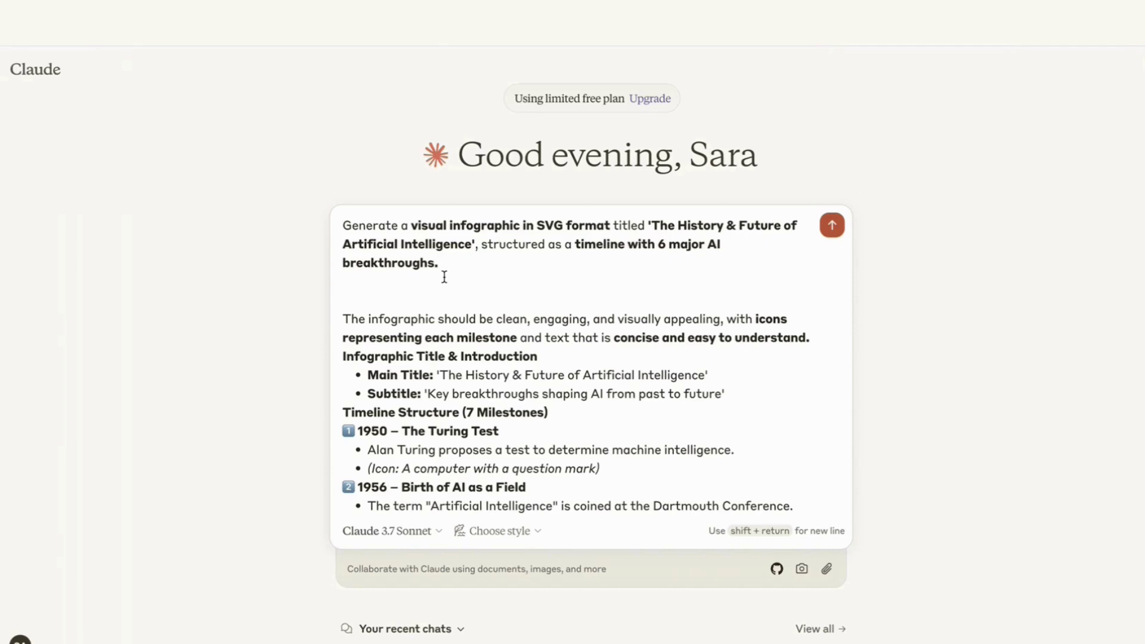
# Step: Correct the prompt's Timeline Structure heading to 6 Milestones
pyautogui.scroll(-1, 470, 278)
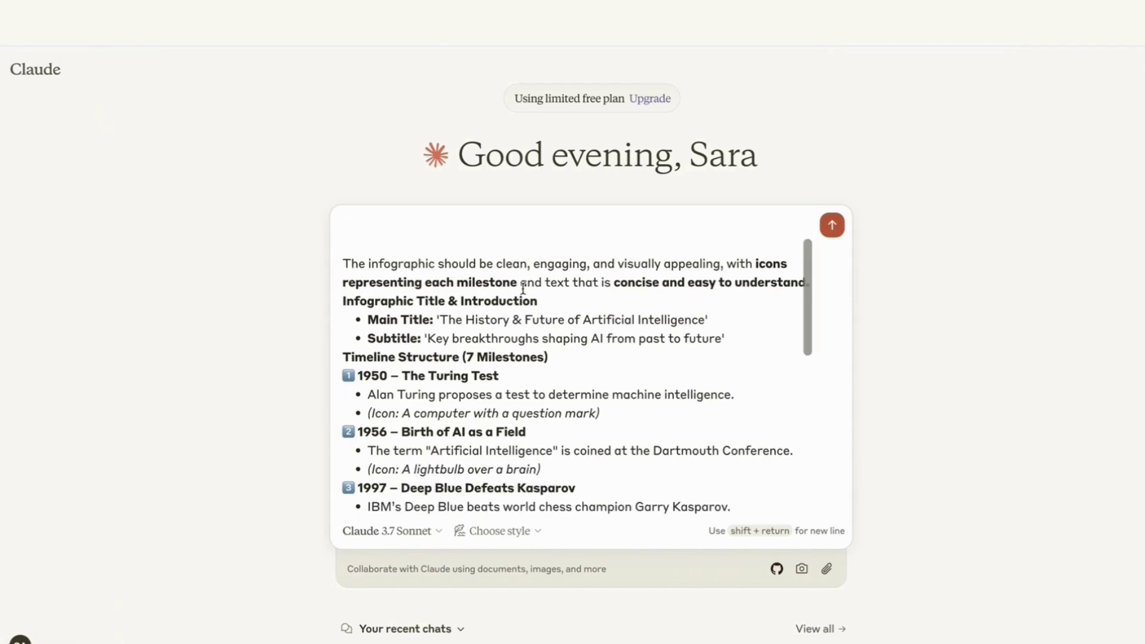
pyautogui.scroll(-1, 669, 283)
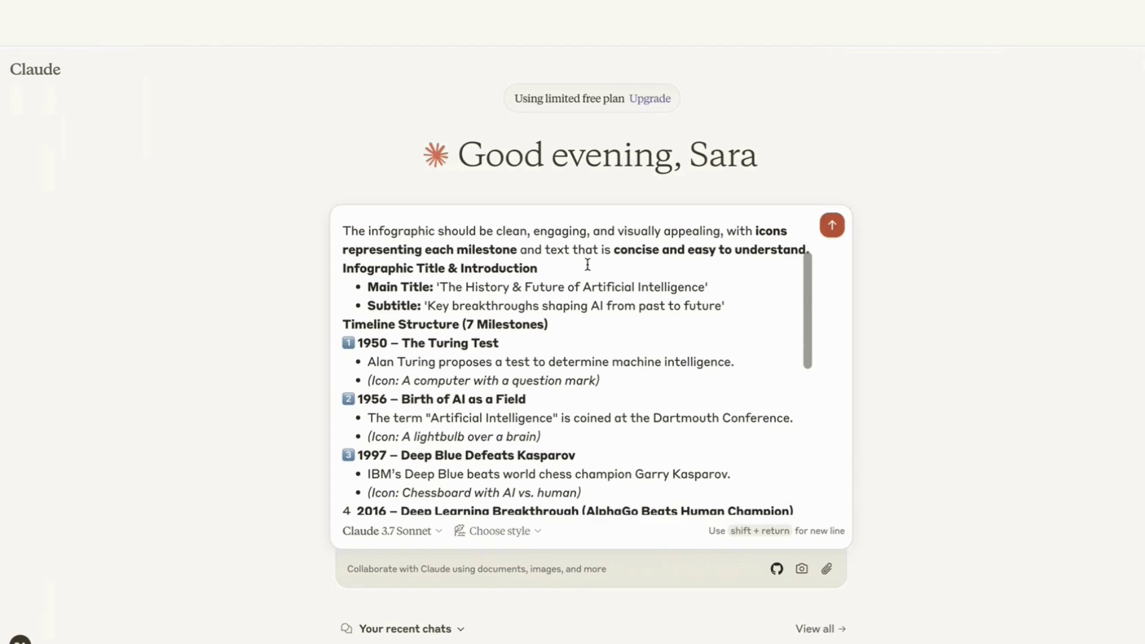
pyautogui.scroll(-1, 587, 265)
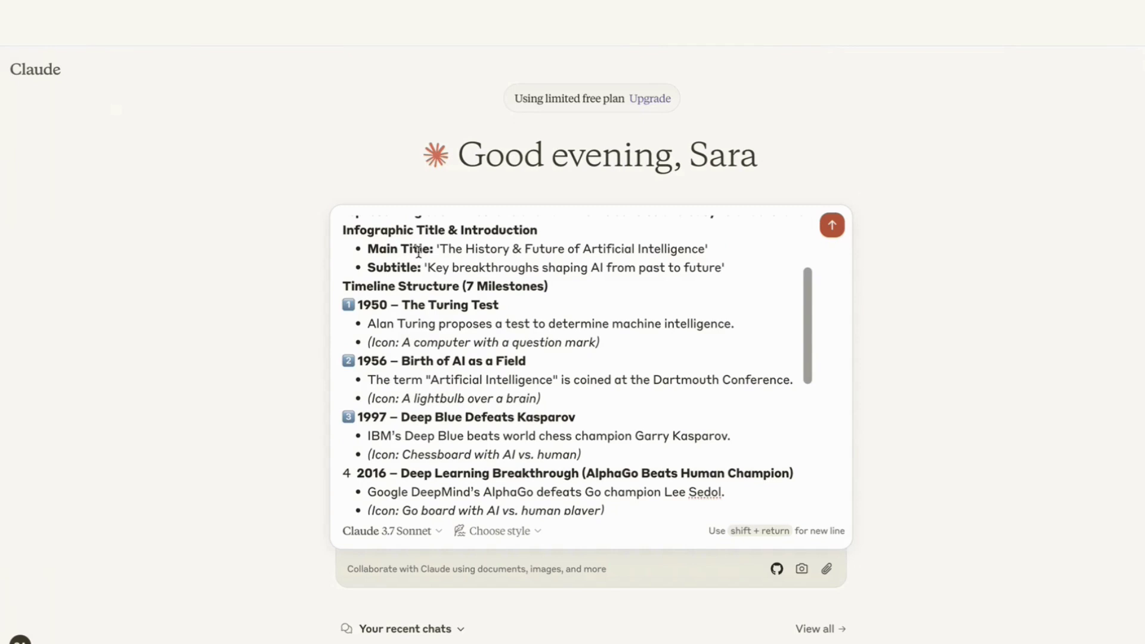
pyautogui.scroll(-1, 443, 268)
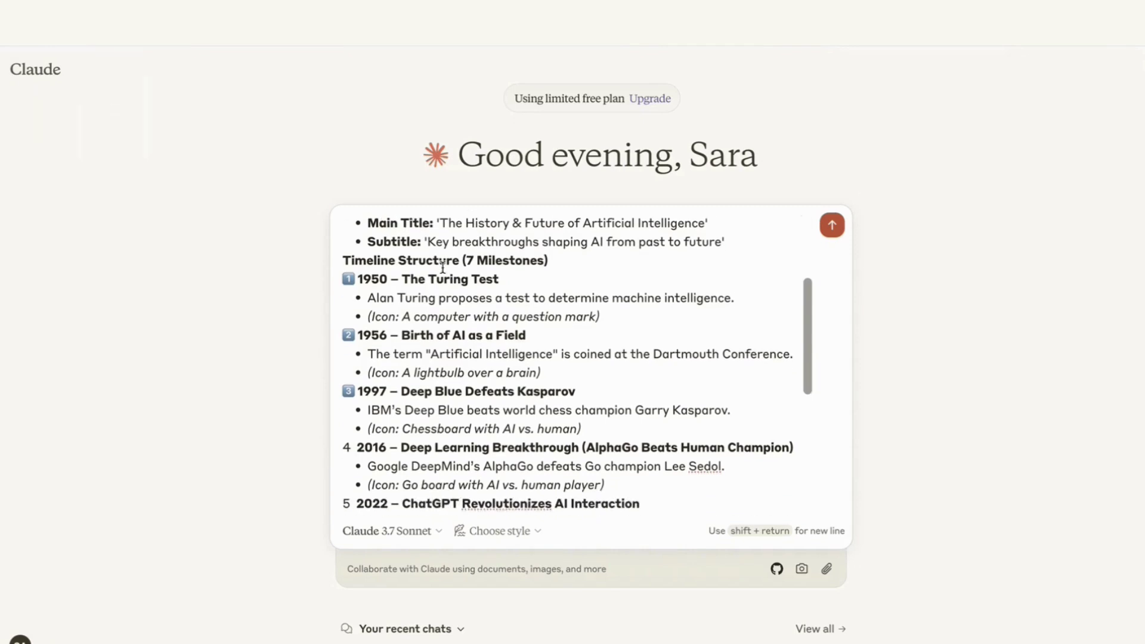
pyautogui.click(525, 354)
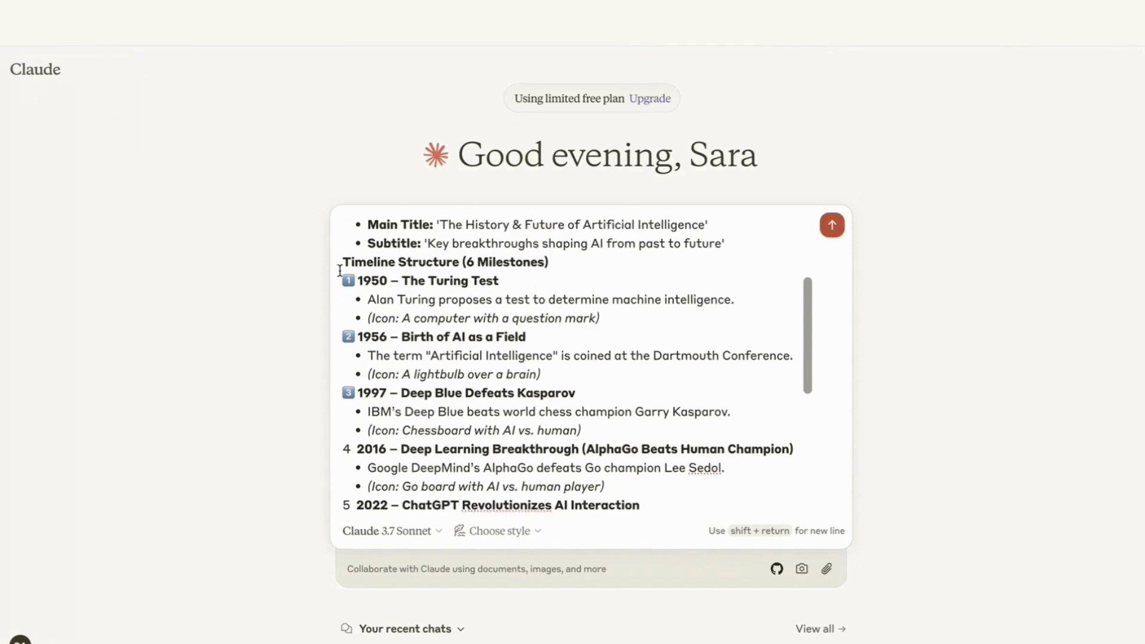
# Step: Read through the six milestones from 1950 to 2030+ and the design instructions for the SVG output in the prompt
pyautogui.scroll(-5, 448, 355)
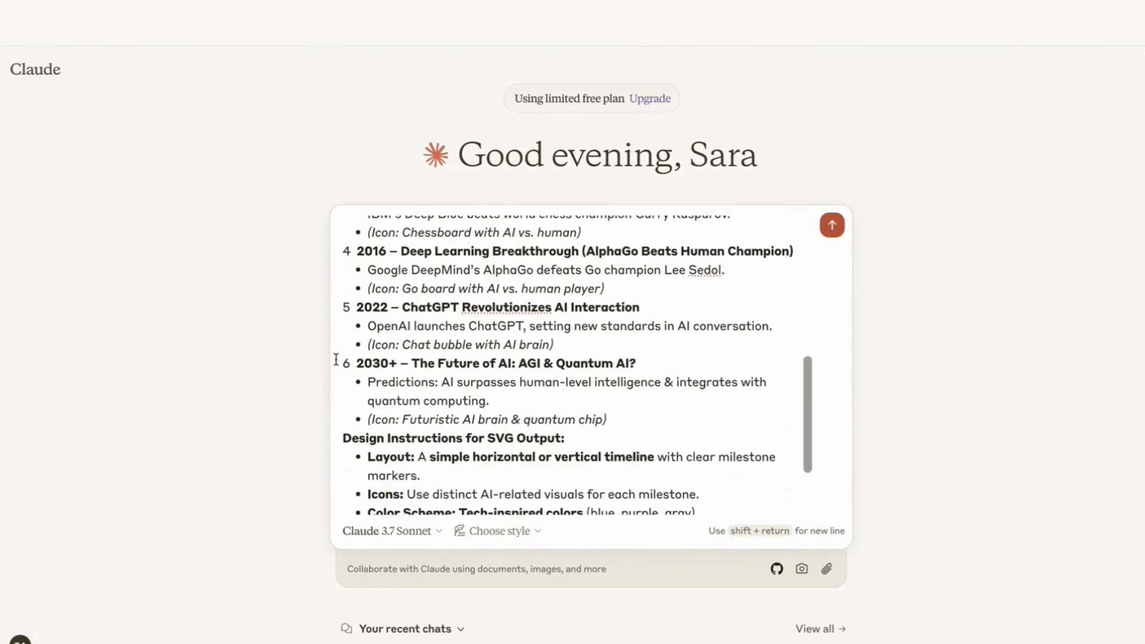
pyautogui.scroll(3, 412, 382)
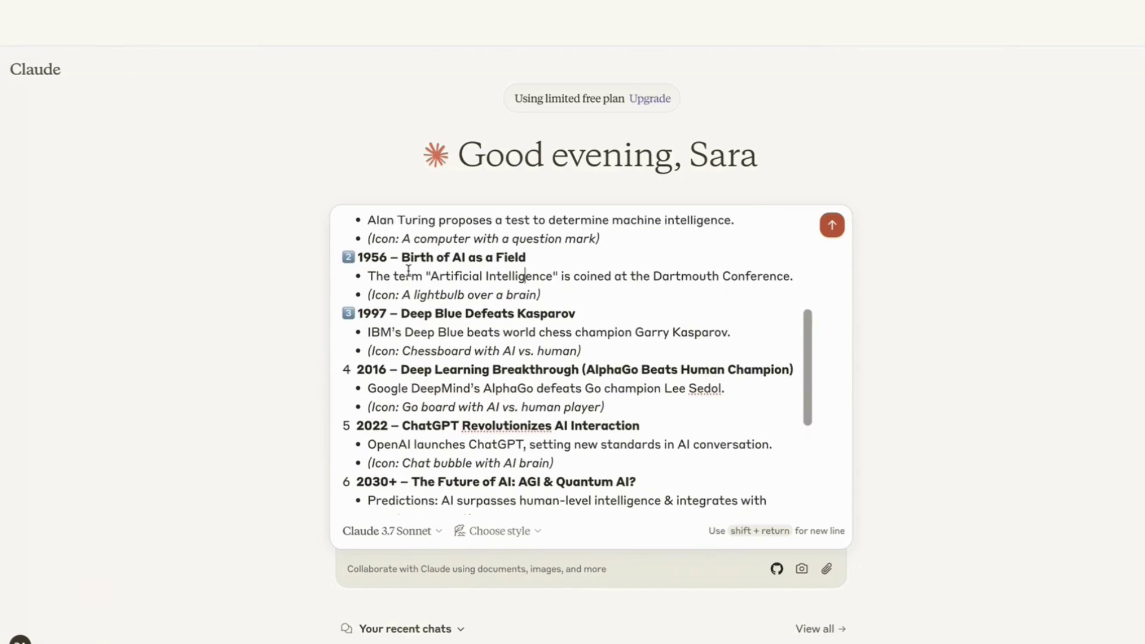
pyautogui.scroll(-2, 389, 361)
pyautogui.scroll(3, 389, 361)
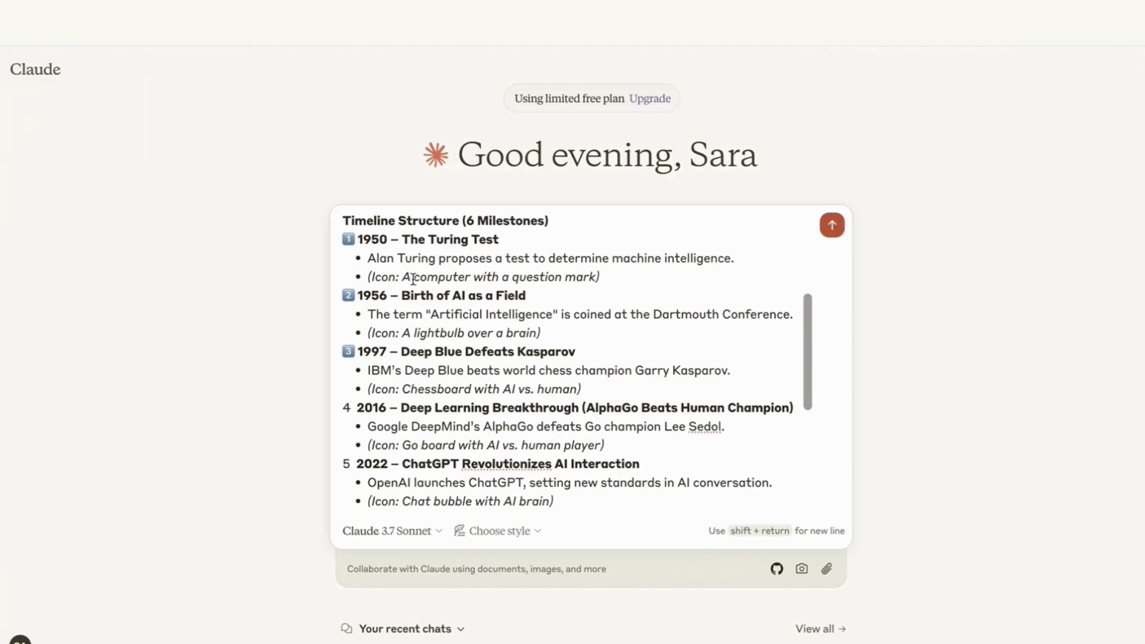
pyautogui.scroll(-3, 412, 356)
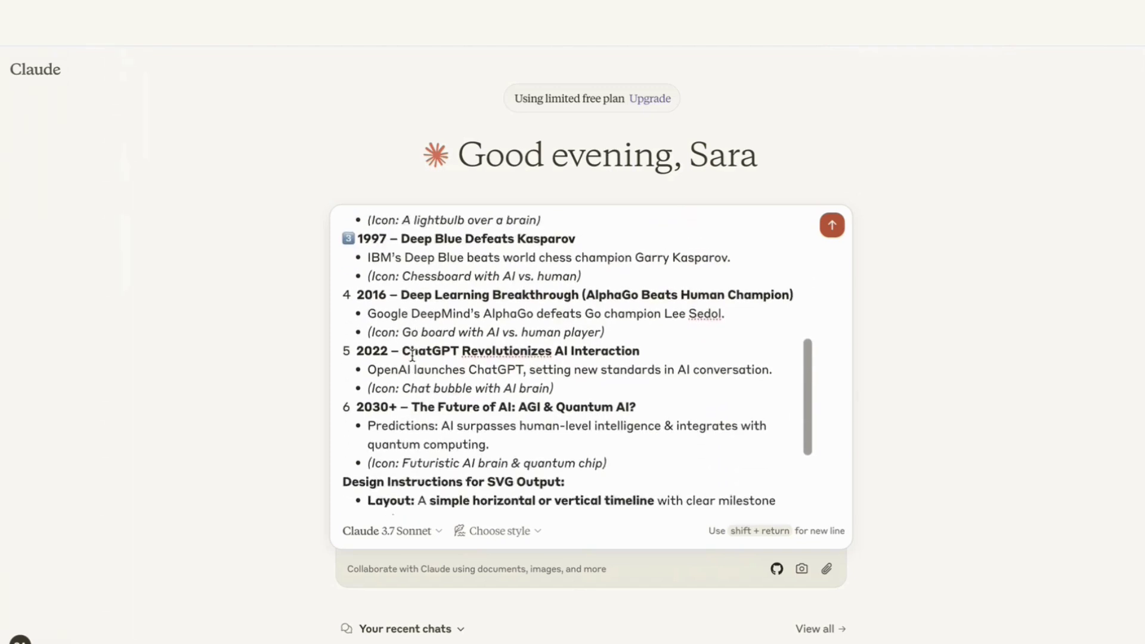
pyautogui.scroll(2, 412, 356)
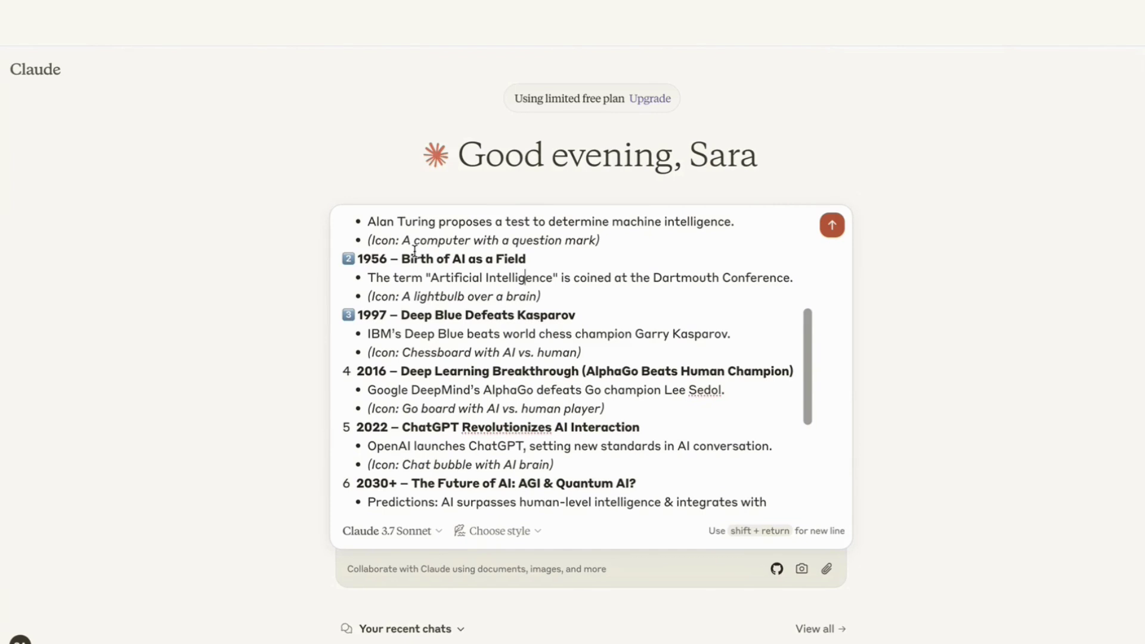
pyautogui.scroll(-5, 415, 250)
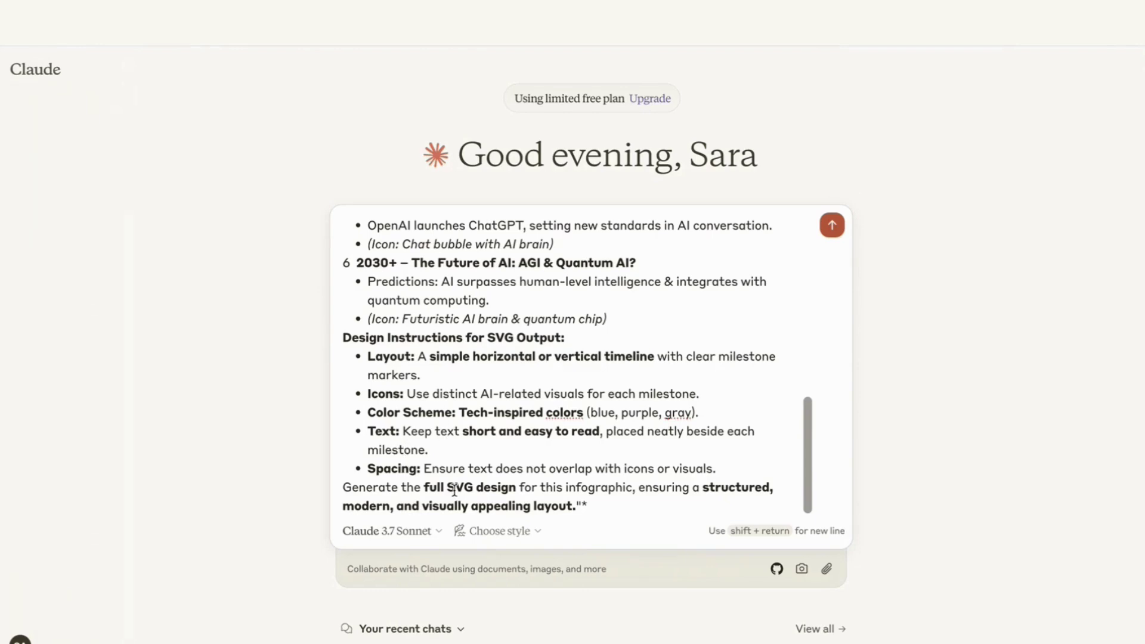
# Step: Submit the AI history timeline prompt to Claude 3.7 Sonnet and look over the generated infographic
pyautogui.scroll(7, 617, 334)
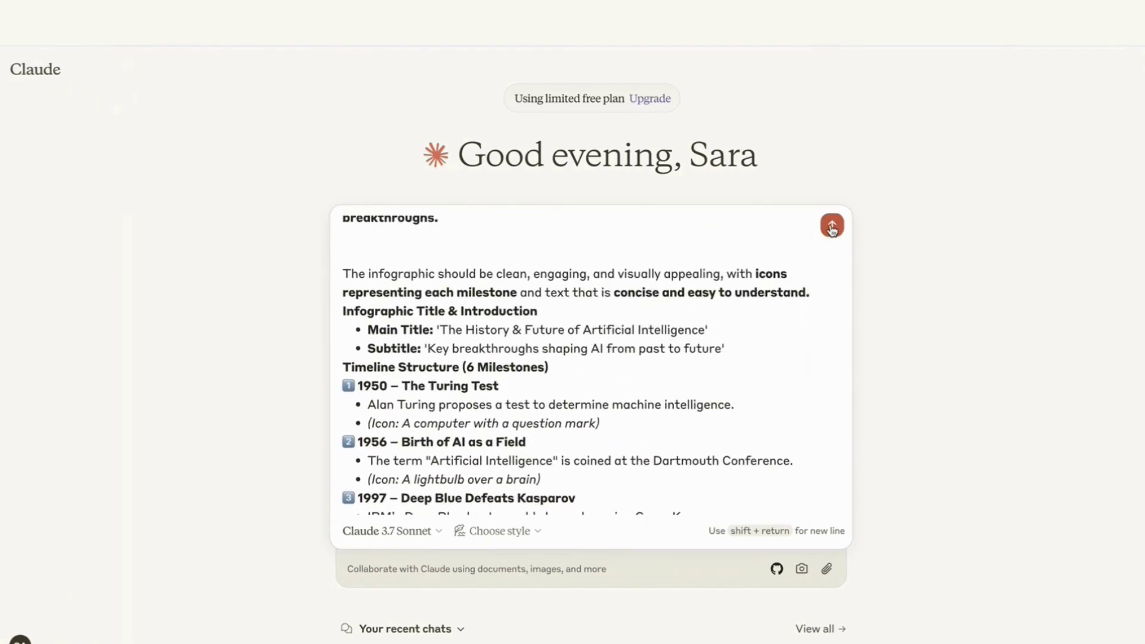
pyautogui.click(832, 225)
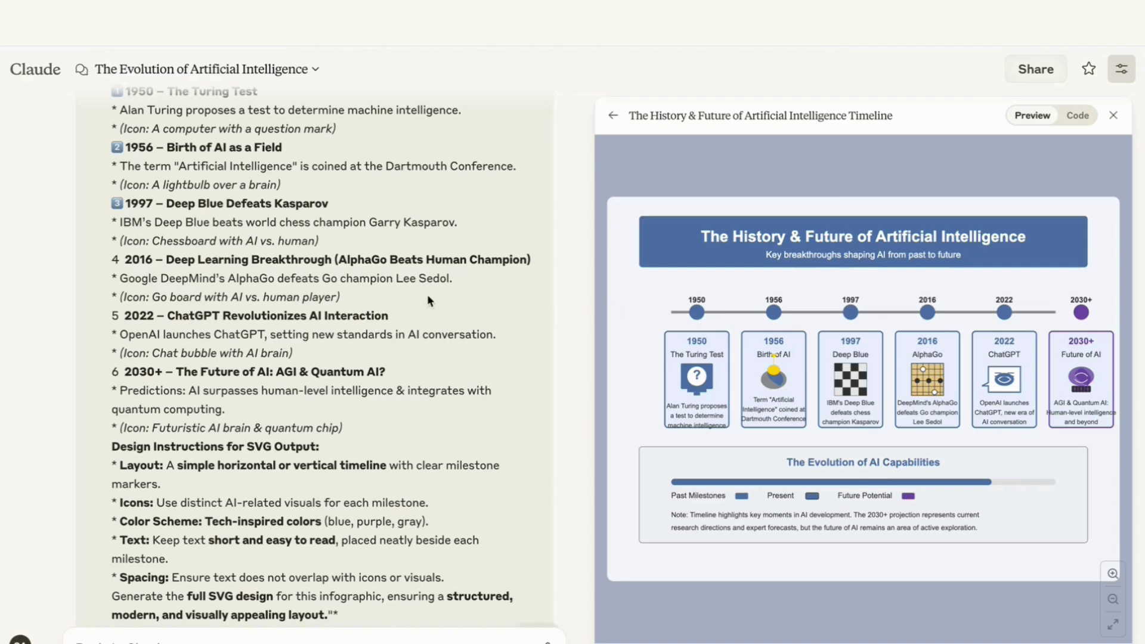
pyautogui.scroll(1, 427, 294)
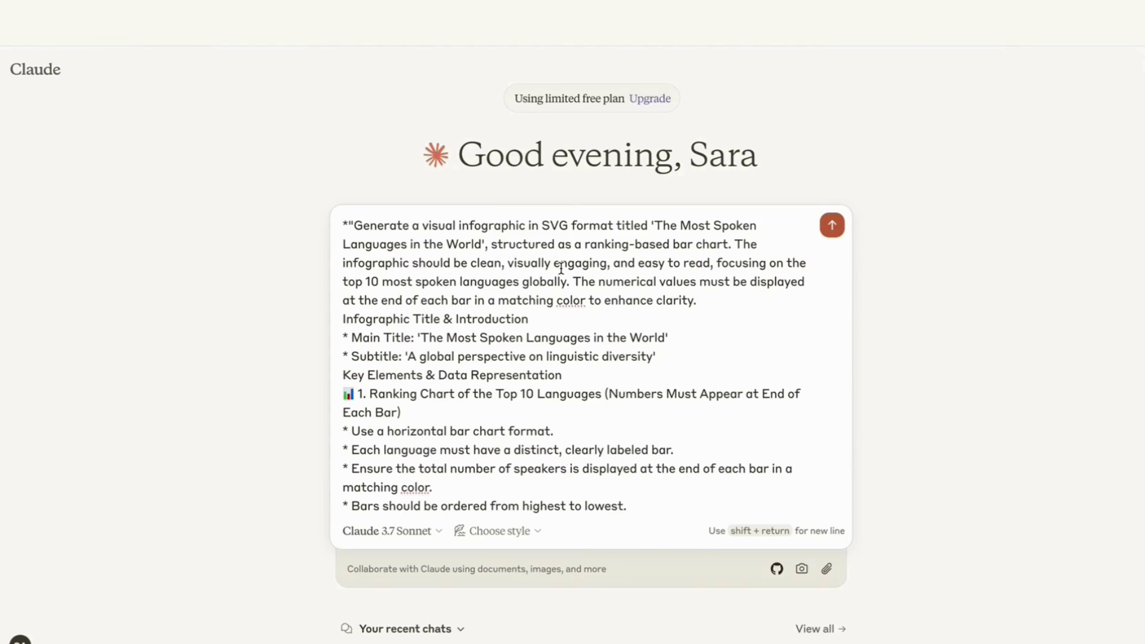
# Step: Insert blank lines after 'top 10 most spoken languages globally.' to set off the numerical values requirement in the prompt
pyautogui.click(573, 281)
pyautogui.hotkey('shift', 'Return')
pyautogui.hotkey('shift', 'Return')
pyautogui.hotkey('shift', 'Return')
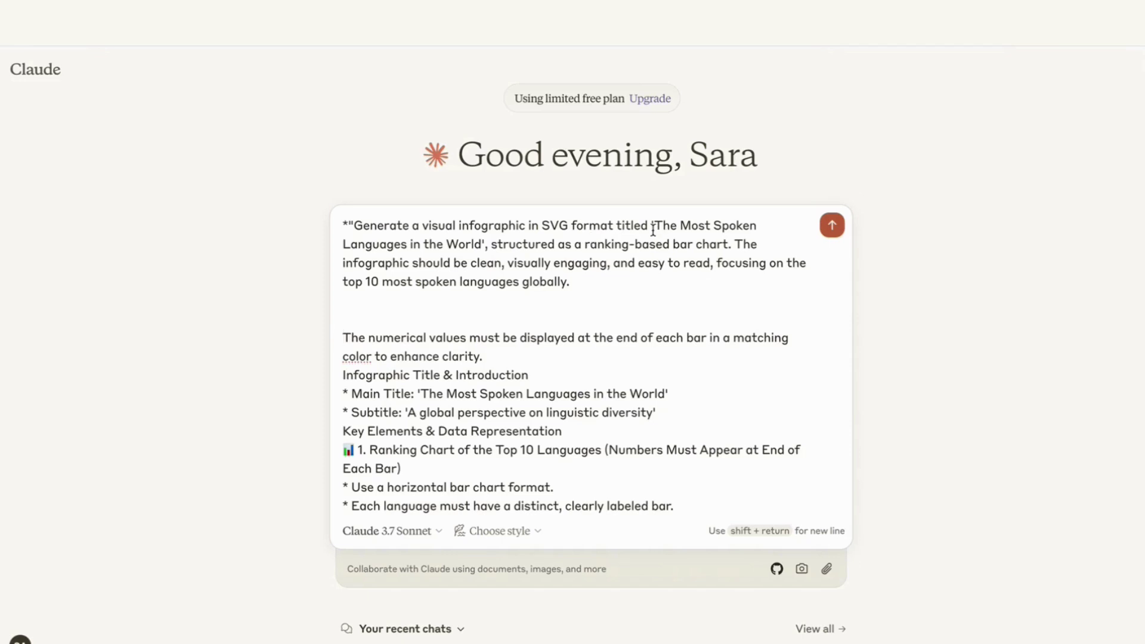
# Step: Examine the languages prompt's title, ranking bar chart data, design enhancements, background and color theme, and SVG design instructions
pyautogui.moveTo(653, 227); pyautogui.dragTo(655, 246)
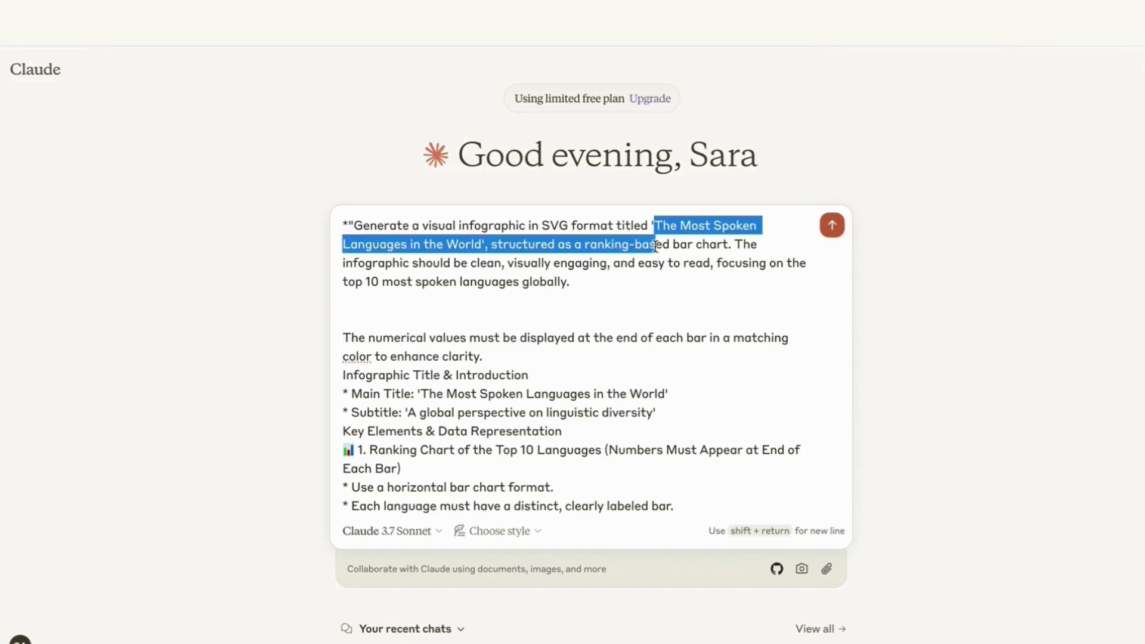
pyautogui.click(540, 276)
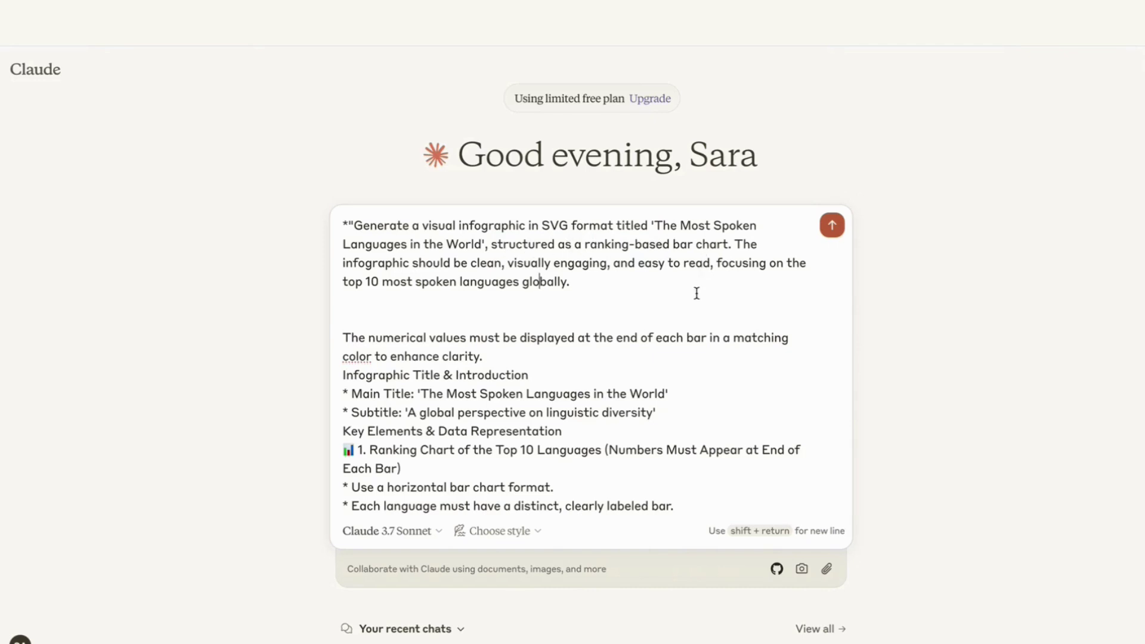
pyautogui.scroll(-1, 605, 298)
pyautogui.scroll(-3, 605, 298)
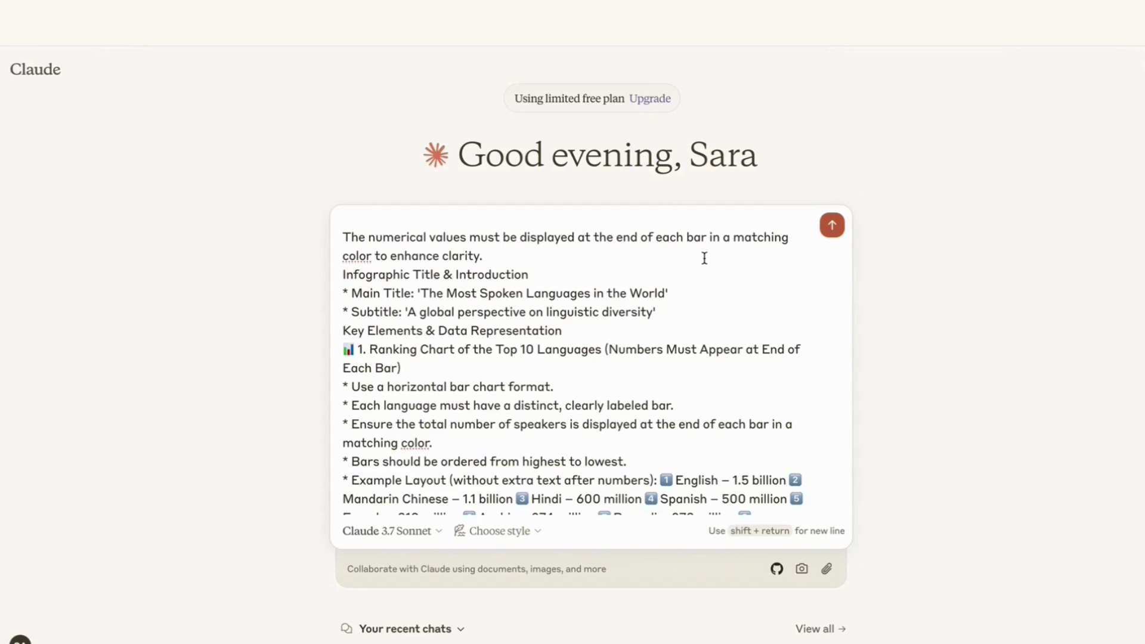
pyautogui.scroll(-2, 704, 258)
pyautogui.scroll(1, 596, 248)
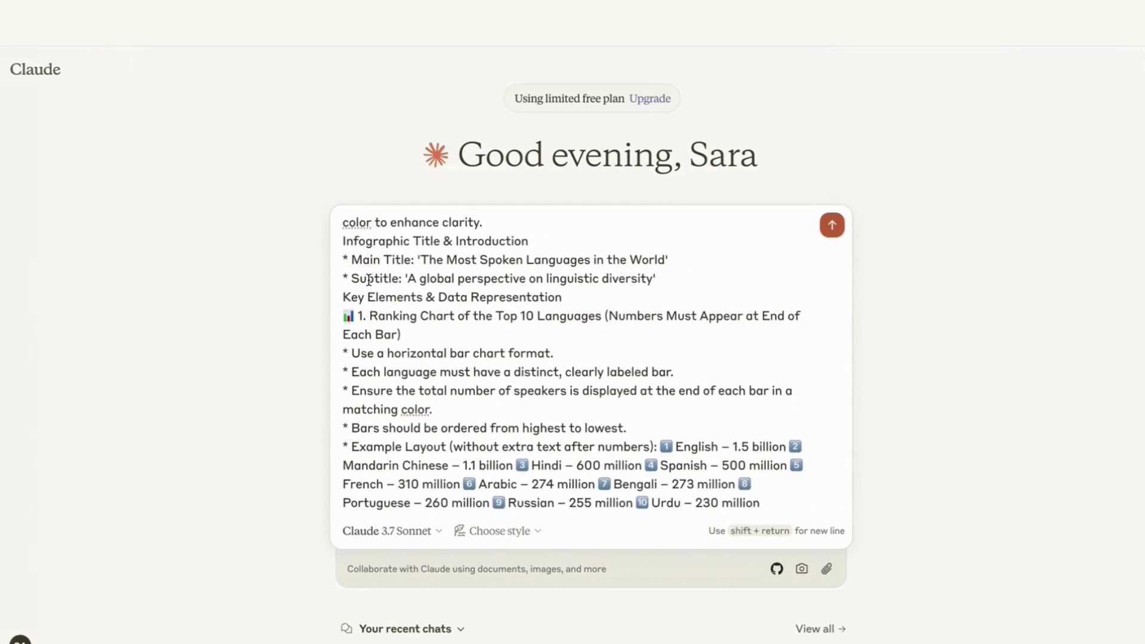
pyautogui.scroll(-1, 412, 262)
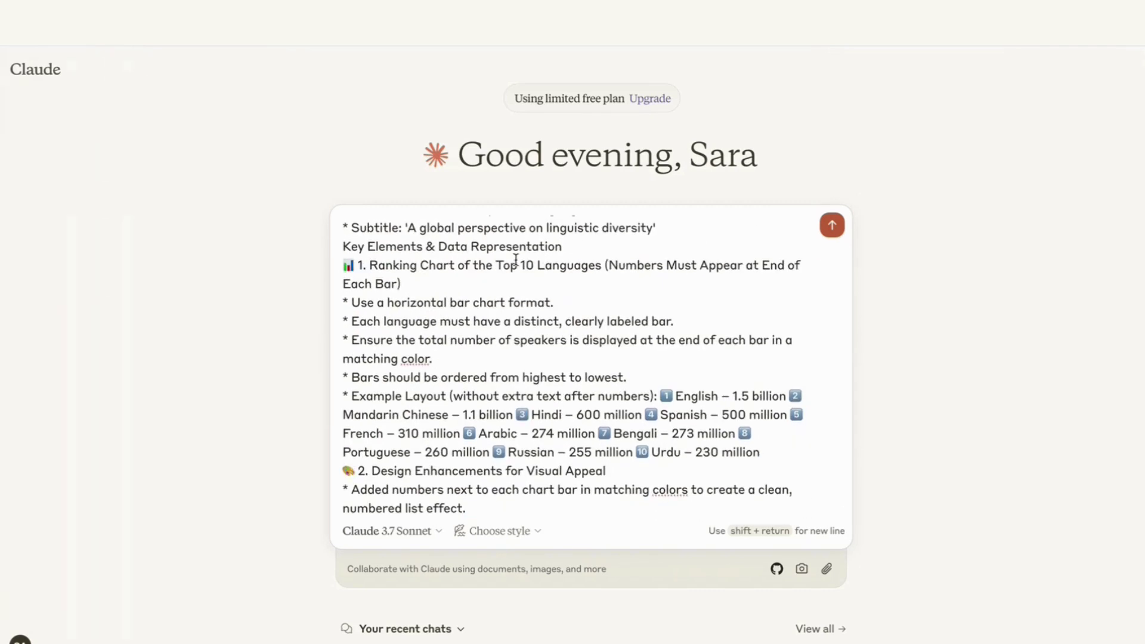
pyautogui.scroll(-1, 516, 259)
pyautogui.scroll(-2, 428, 400)
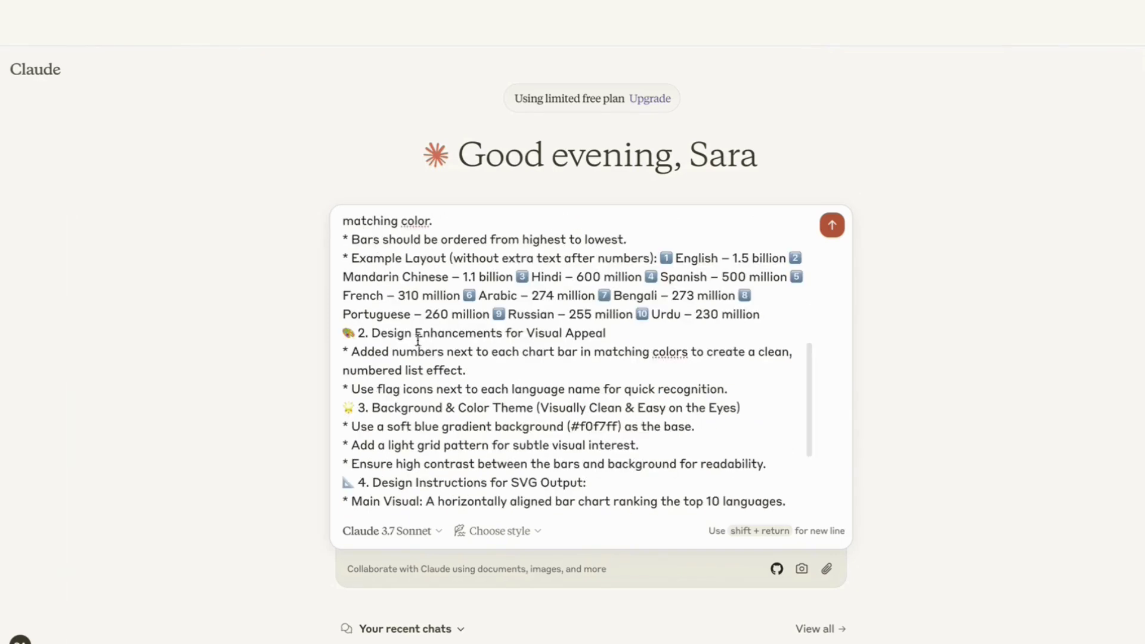
pyautogui.scroll(-1, 420, 426)
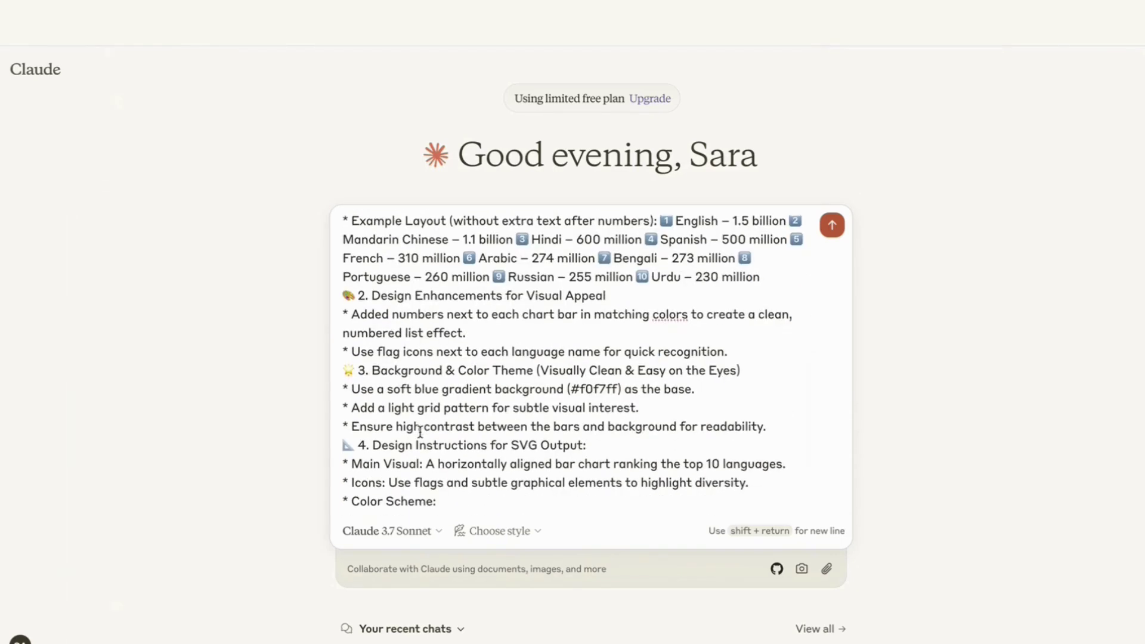
pyautogui.scroll(-1, 430, 412)
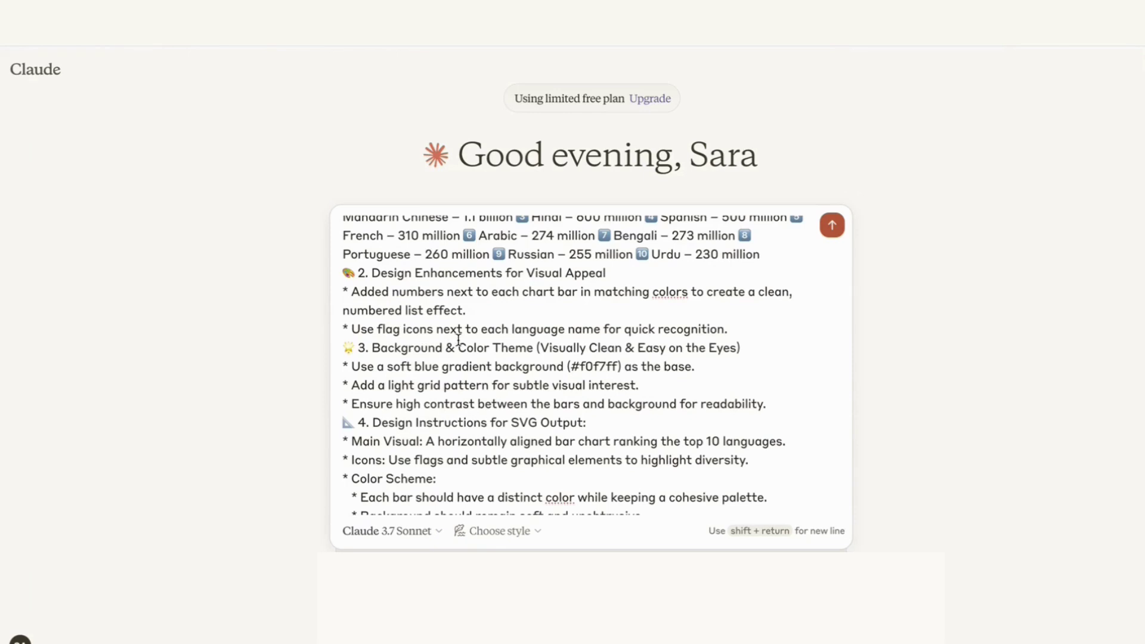
pyautogui.scroll(-3, 458, 340)
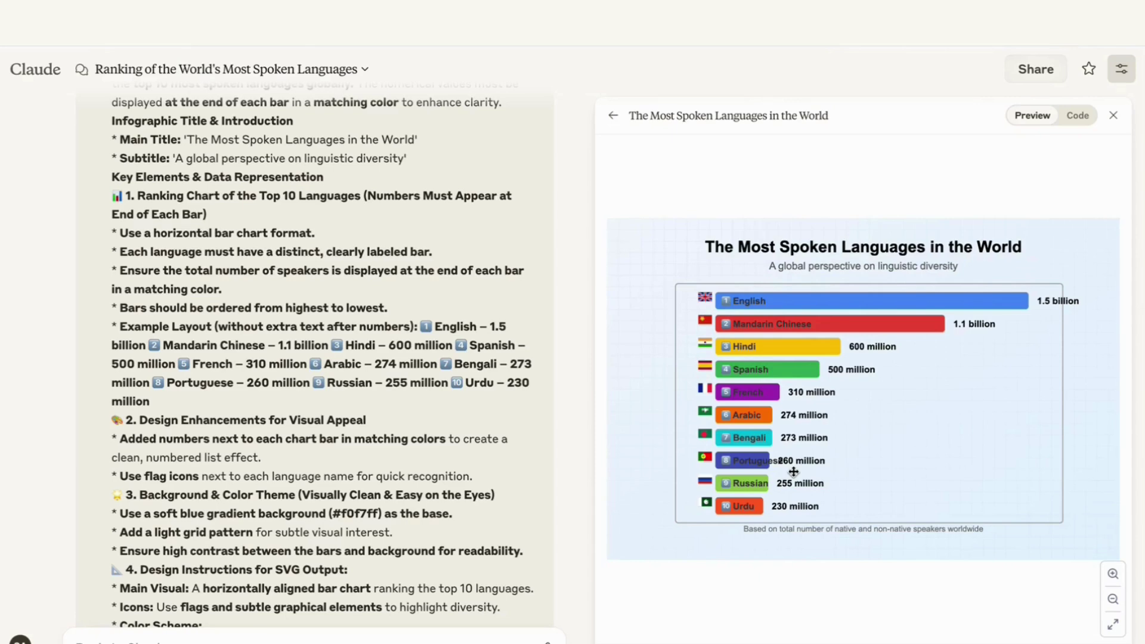
# Step: Download the generated infographic 'The Most Spoken Languages in the World'
pyautogui.click(1061, 638)
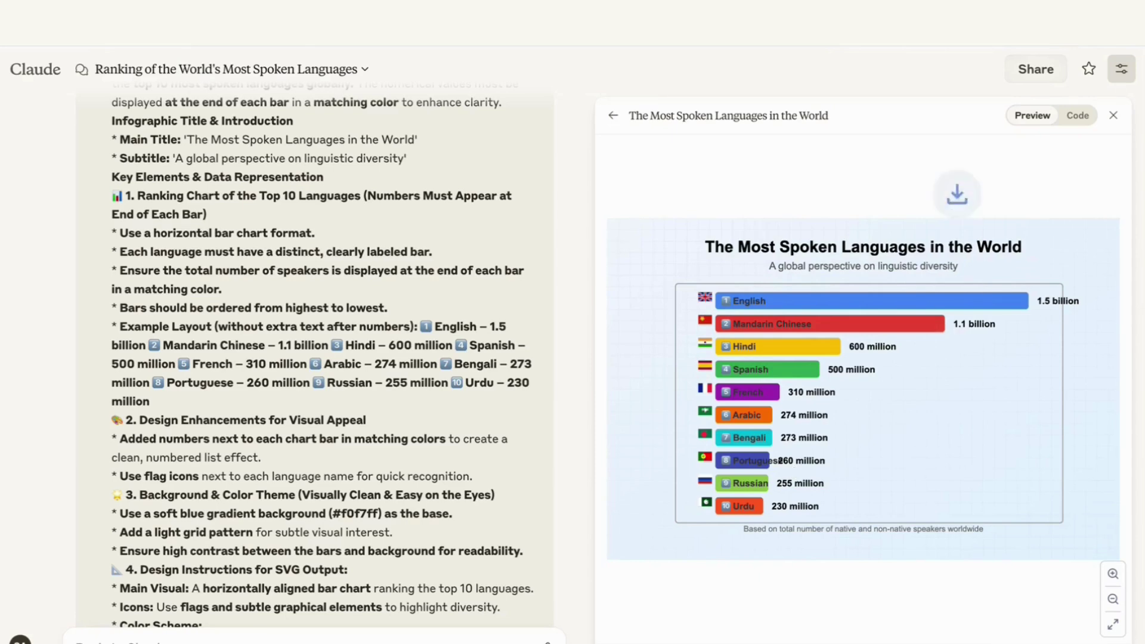
pyautogui.click(845, 66)
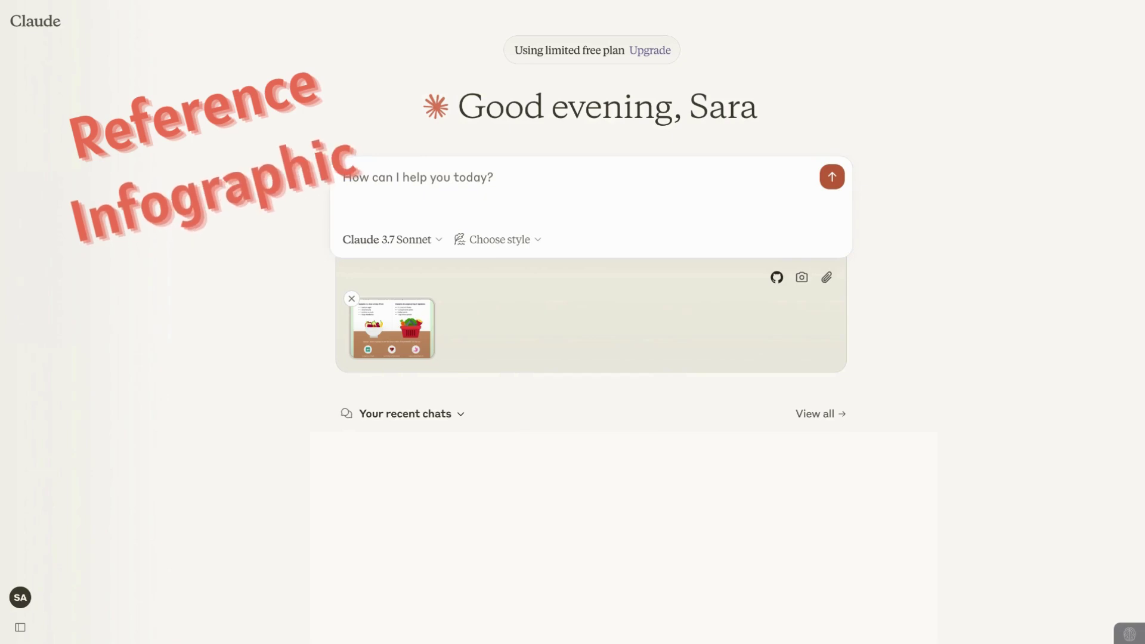
# Step: Check the attached reference image info1.png, and enter the prepared prompt for an SVG infographic titled 'The Power of Hydration' in a similar style
pyautogui.click(407, 335)
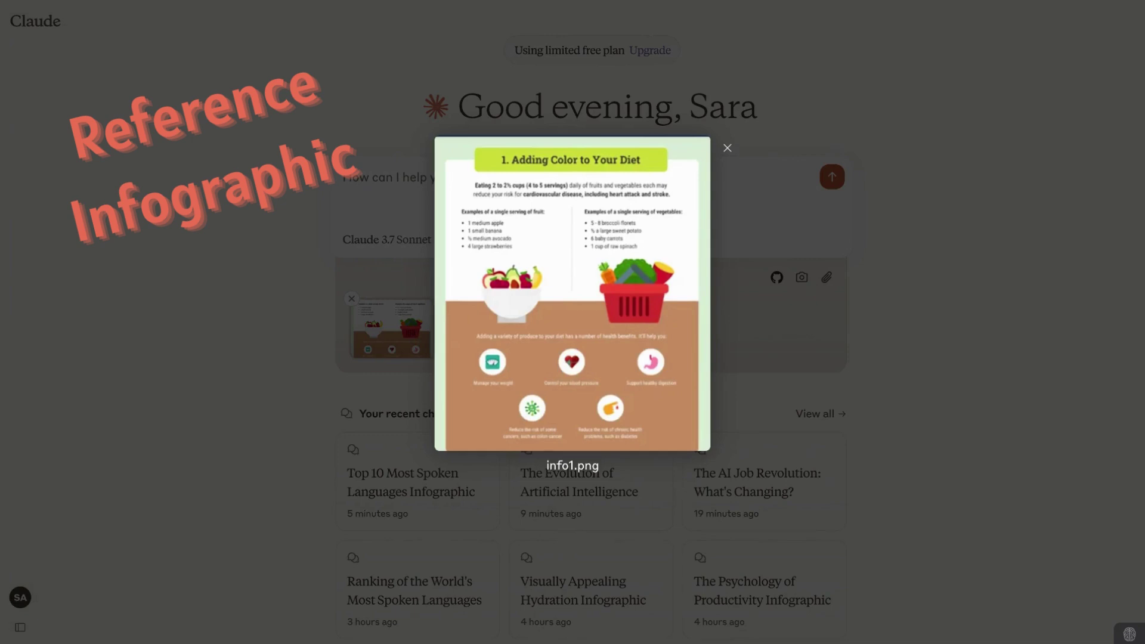
pyautogui.click(727, 150)
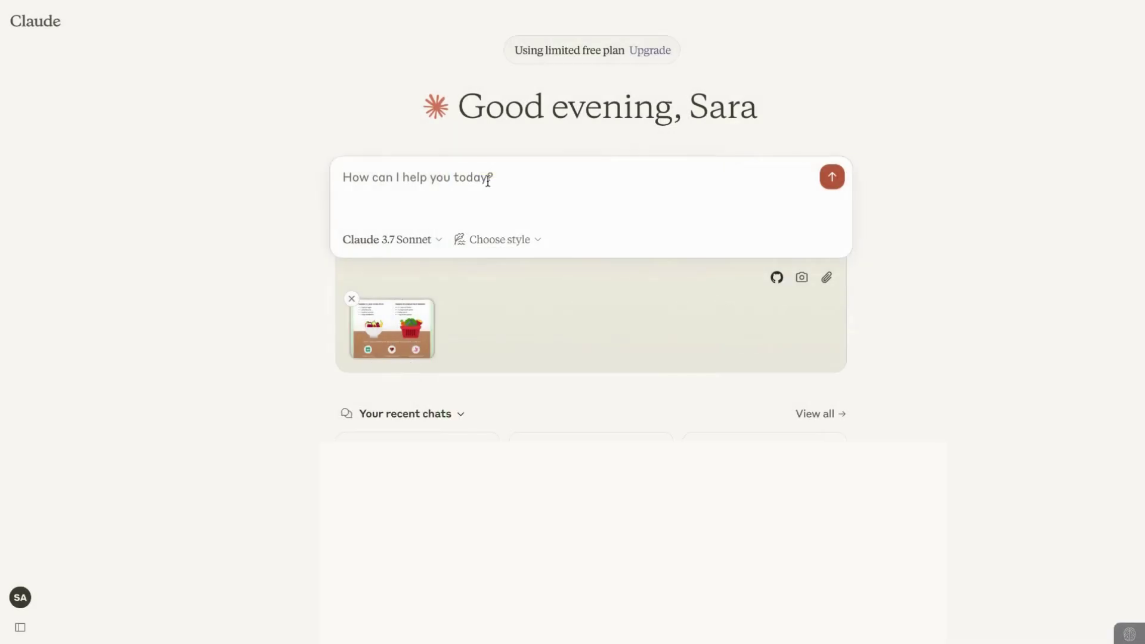
pyautogui.hotkey('ctrl', 'v')
pyautogui.scroll(10, 426, 180)
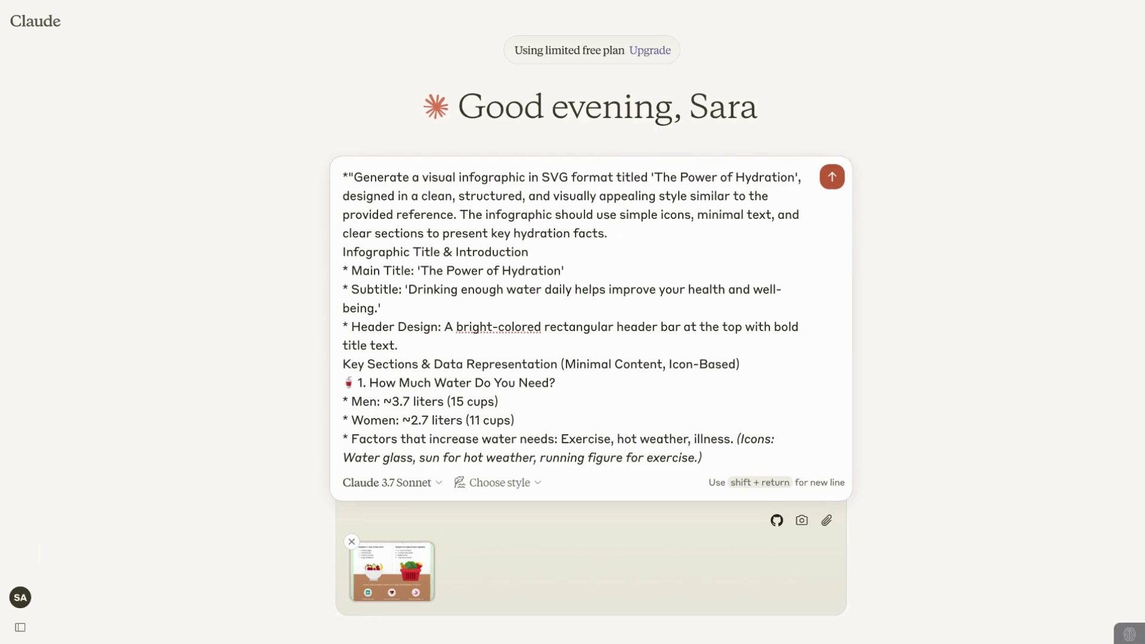
pyautogui.scroll(-10, 577, 317)
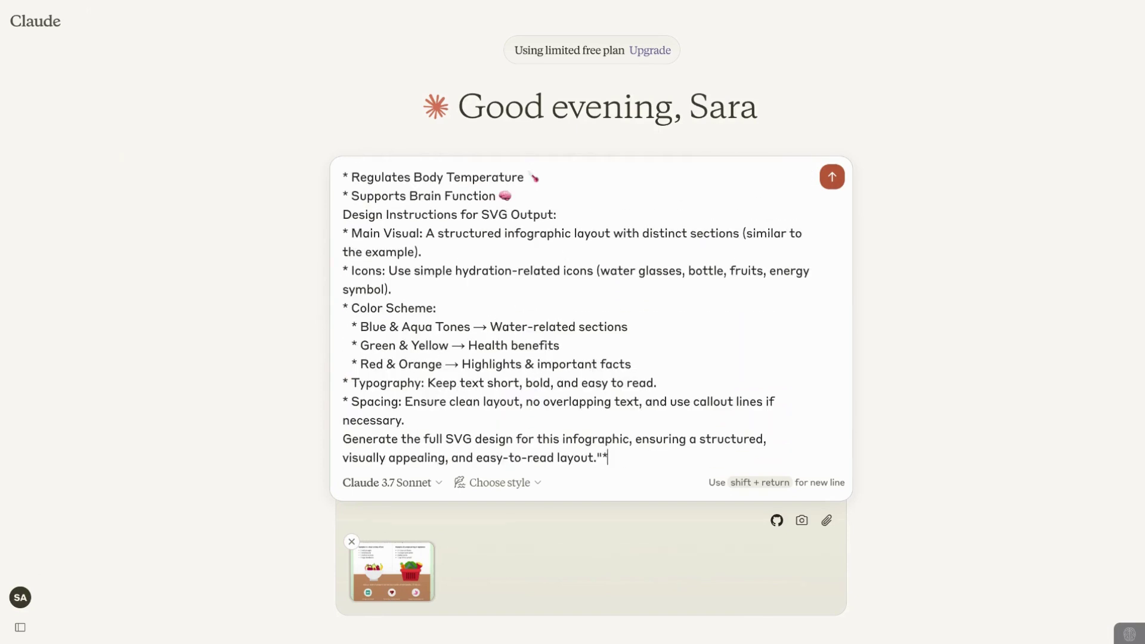
pyautogui.scroll(5, 577, 317)
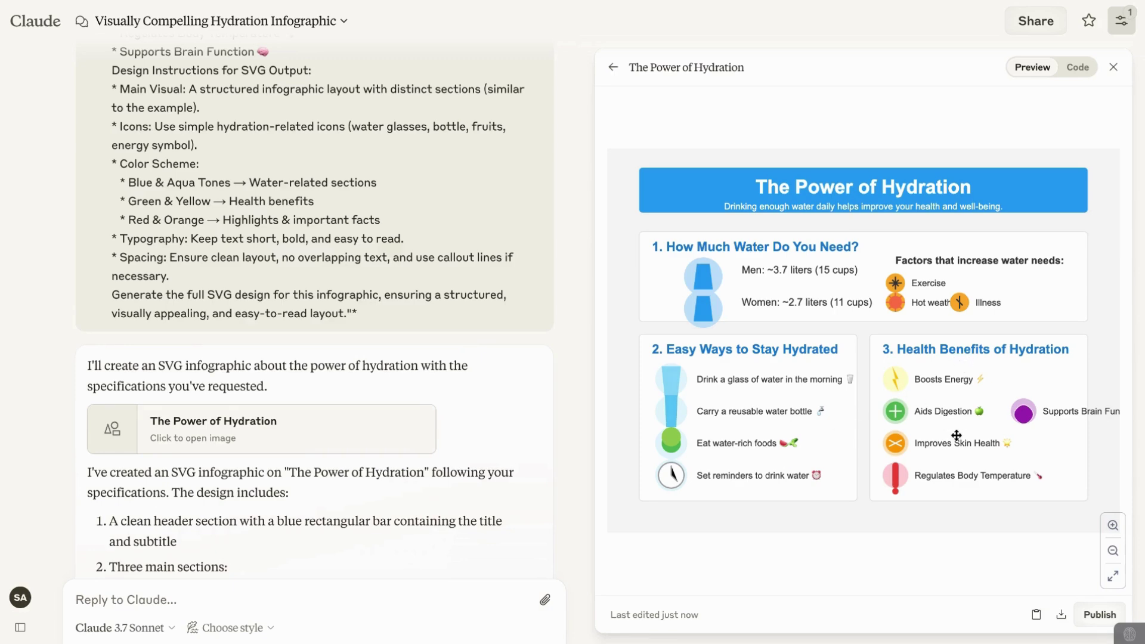
# Step: Reopen the reference image info1.png in the chat and compare it with the generated hydration infographic
pyautogui.scroll(10, 481, 256)
pyautogui.click(147, 156)
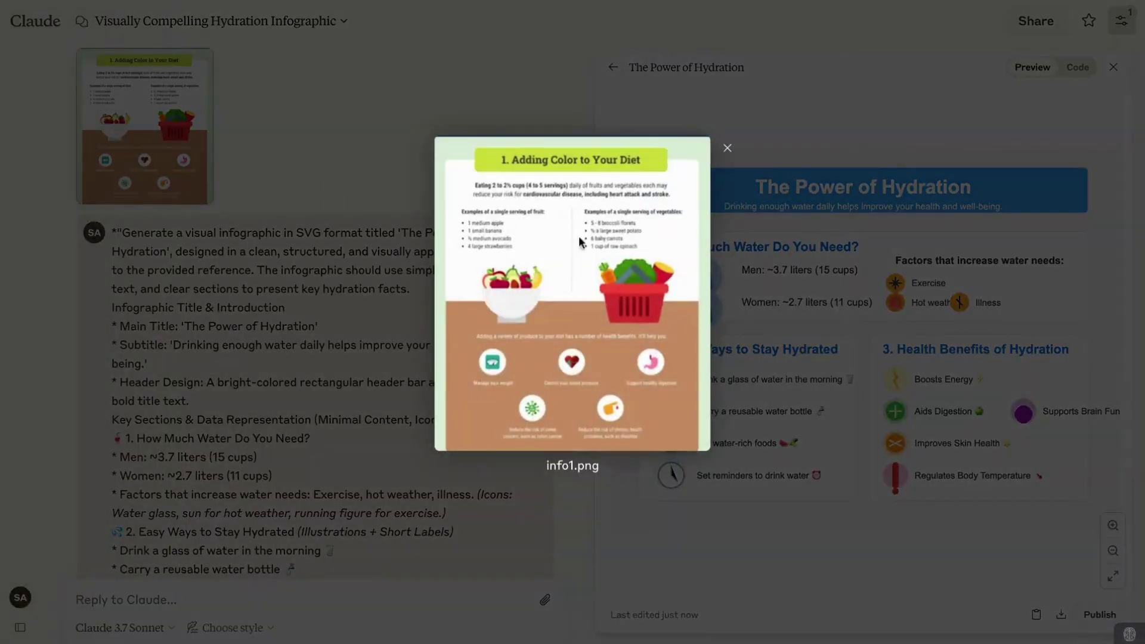
pyautogui.click(792, 285)
pyautogui.click(208, 126)
pyautogui.press('Escape')
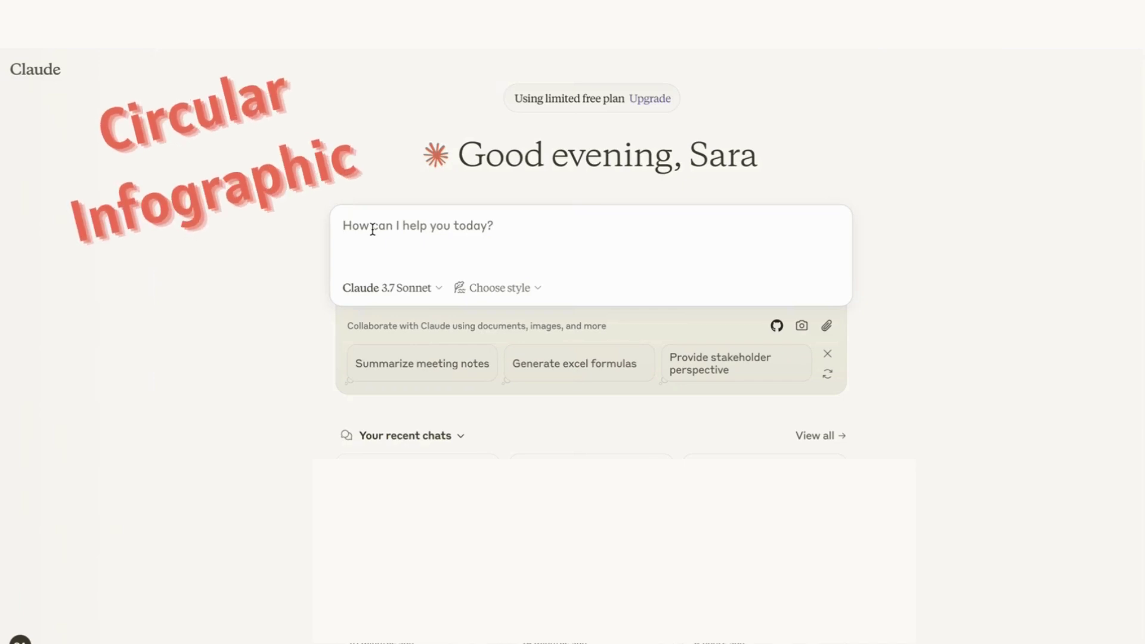
# Step: Enter the prepared prompt for an SVG infographic titled 'The Psychology of Productivity', structured as a layered hierarchy or circular flowchart
pyautogui.hotkey('ctrl', 'v')
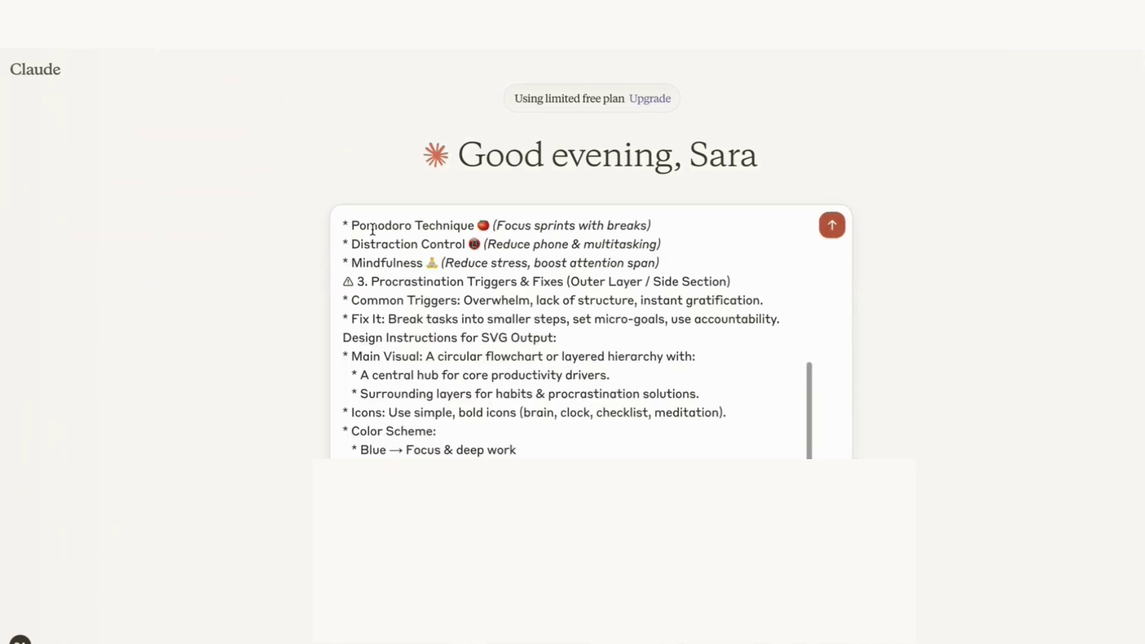
pyautogui.scroll(10, 367, 220)
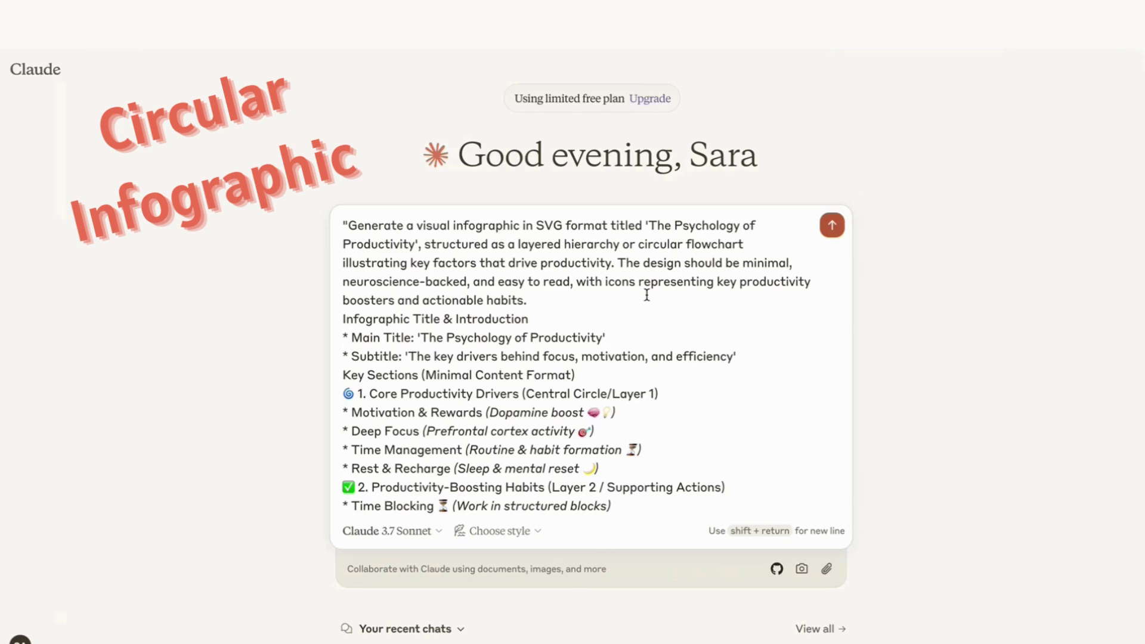
# Step: Review the full 'The Psychology of Productivity' prompt through its color scheme and typography instructions, and submit it to generate the infographic
pyautogui.scroll(-1, 501, 305)
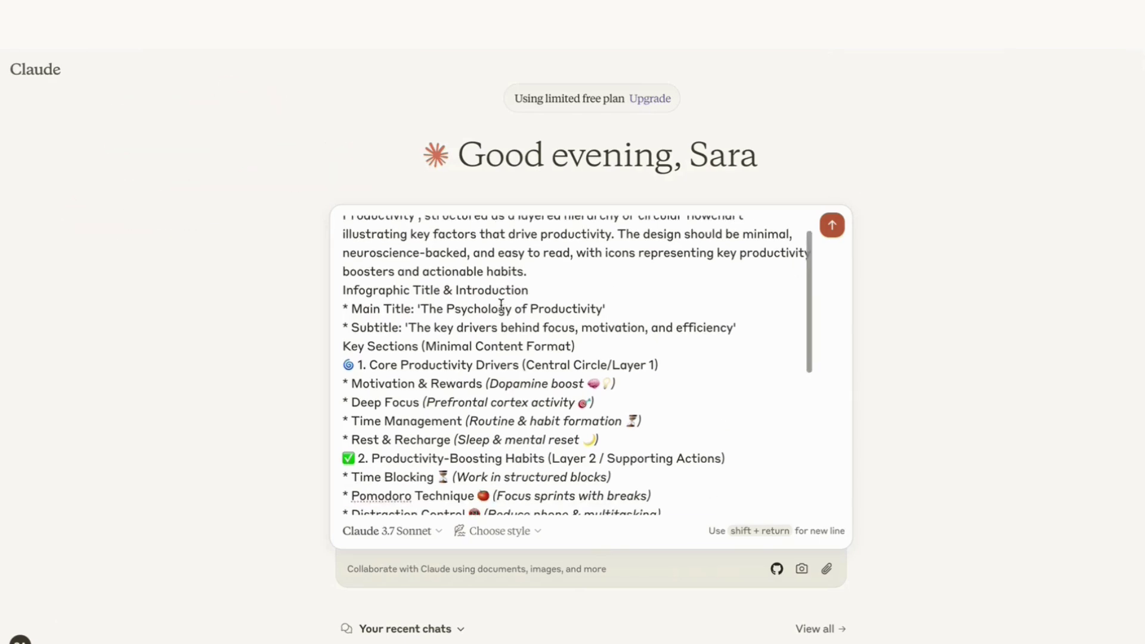
pyautogui.scroll(-3, 504, 303)
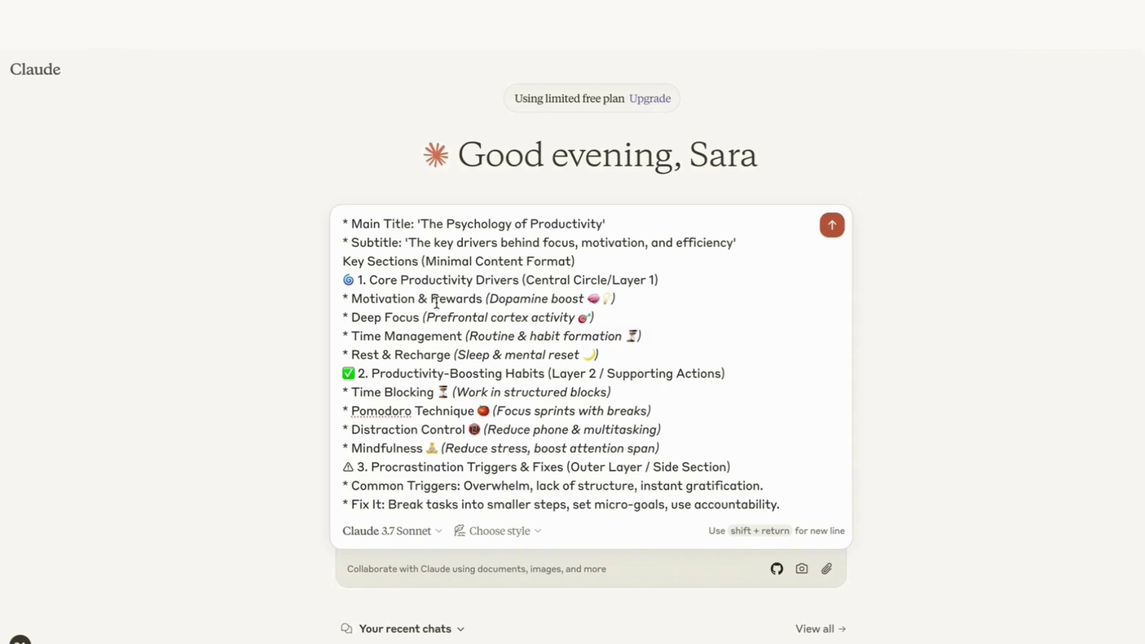
pyautogui.scroll(-1, 411, 358)
pyautogui.scroll(-1, 410, 360)
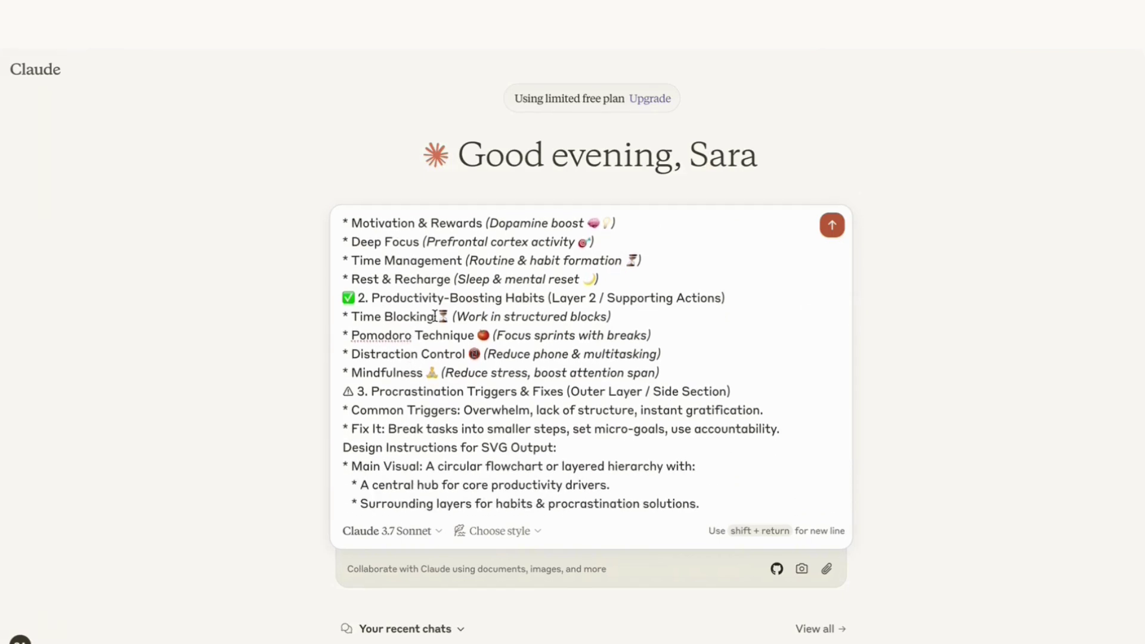
pyautogui.scroll(-1, 435, 316)
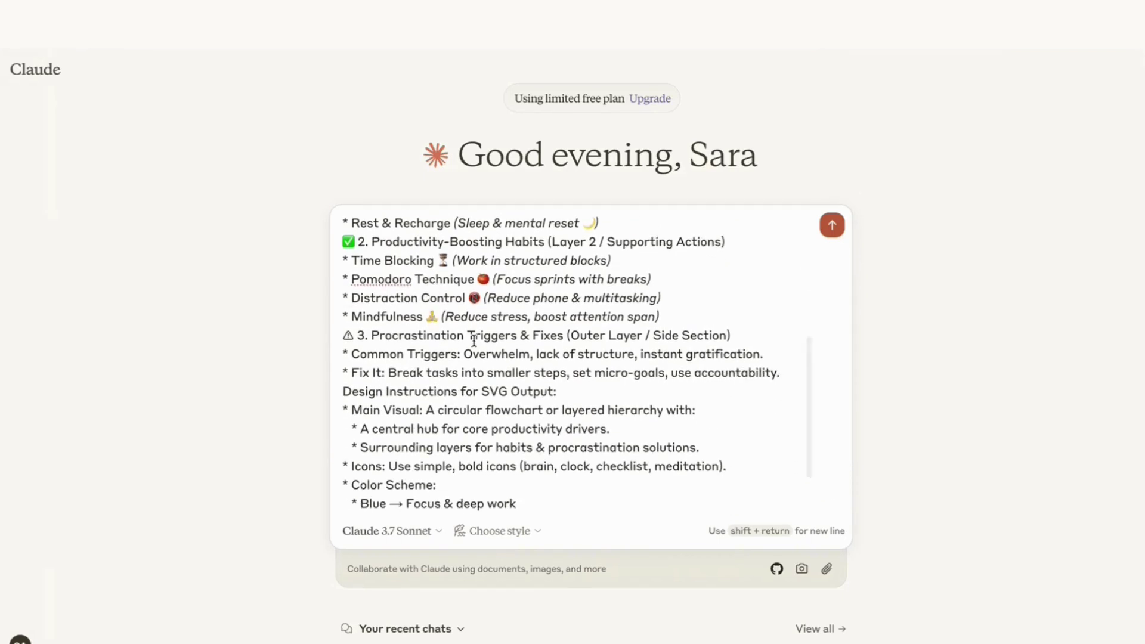
pyautogui.scroll(-2, 472, 341)
pyautogui.scroll(-1, 444, 428)
pyautogui.scroll(1, 828, 394)
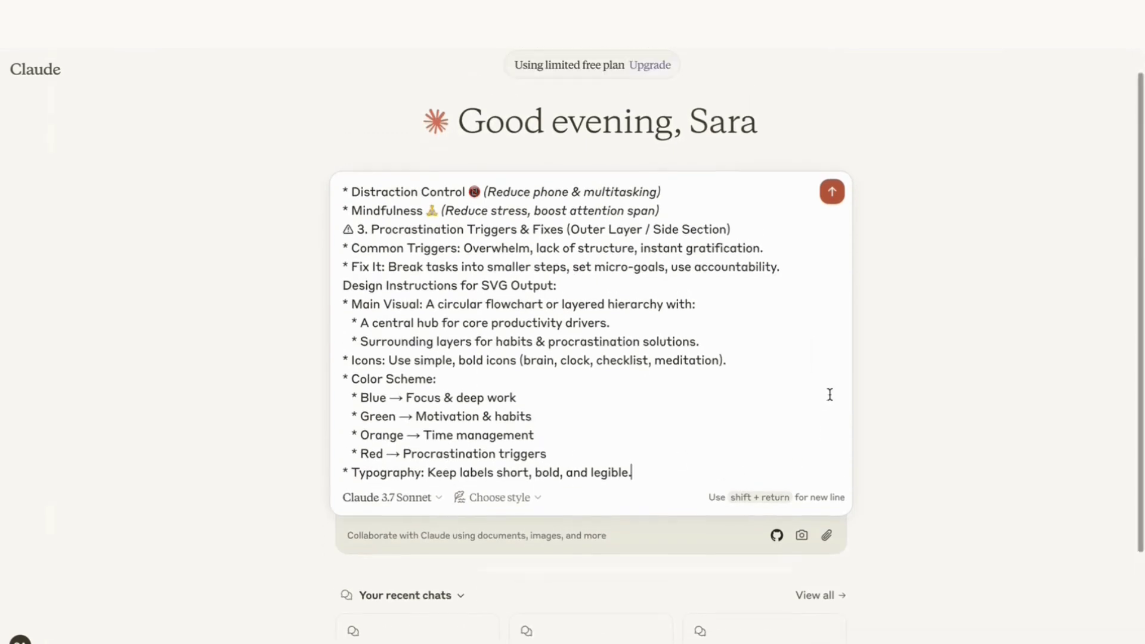
pyautogui.click(832, 226)
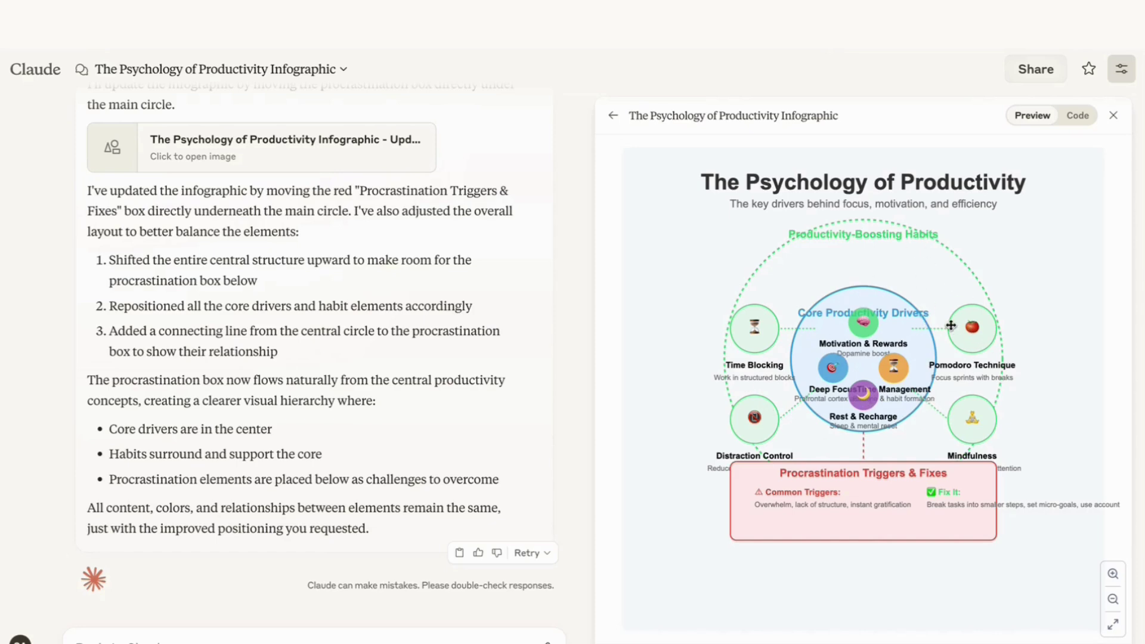
# Step: Send the follow-up request "remove the red box" to take the 'Procrastination Triggers & Fixes' section out of the infographic
pyautogui.hotkey('ctrl', 'v')
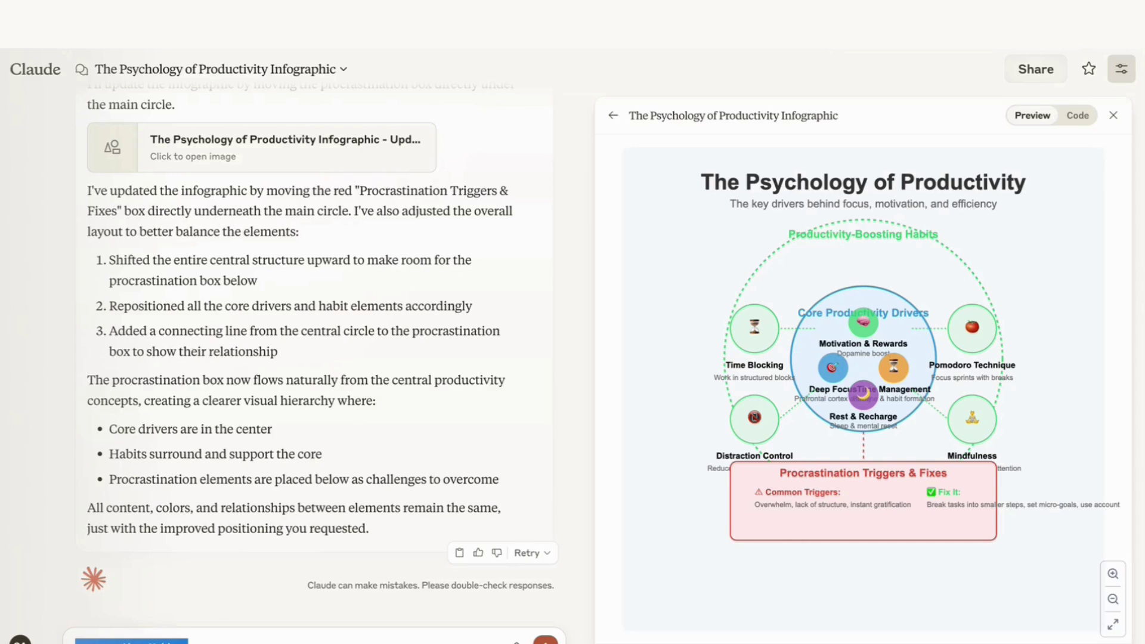
pyautogui.press('BackSpace')
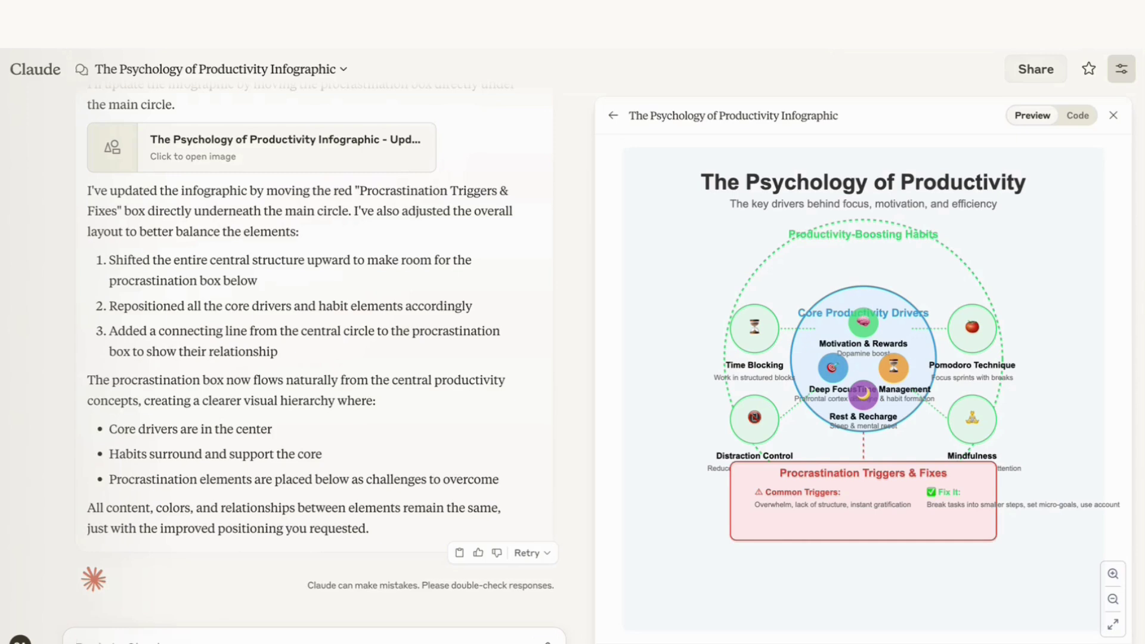
pyautogui.write('remove the red box')
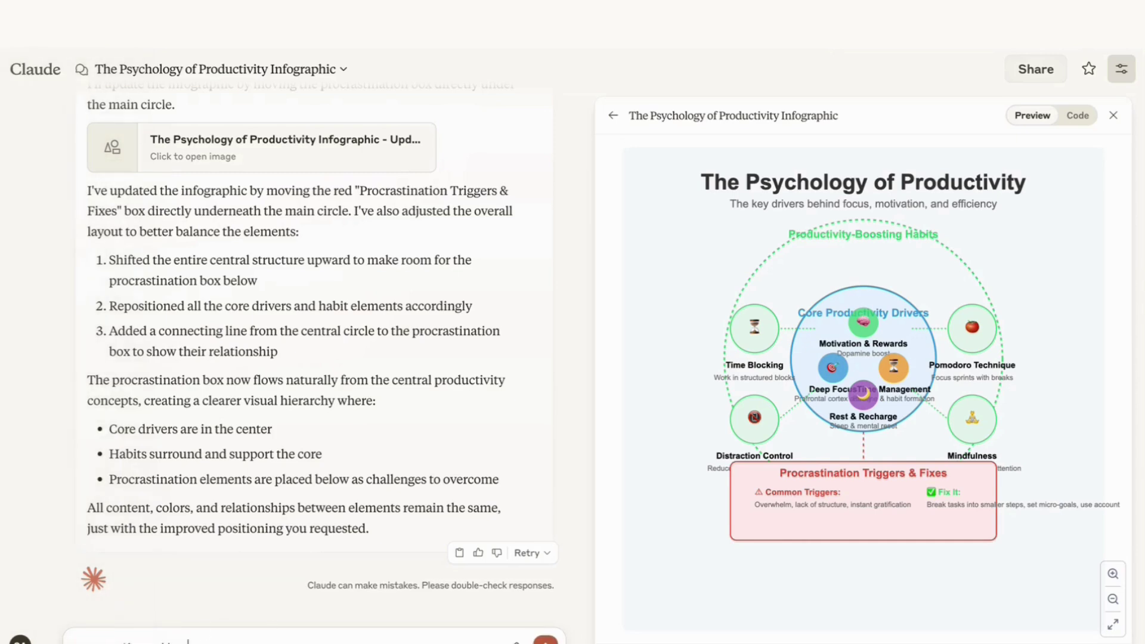
pyautogui.press('Return')
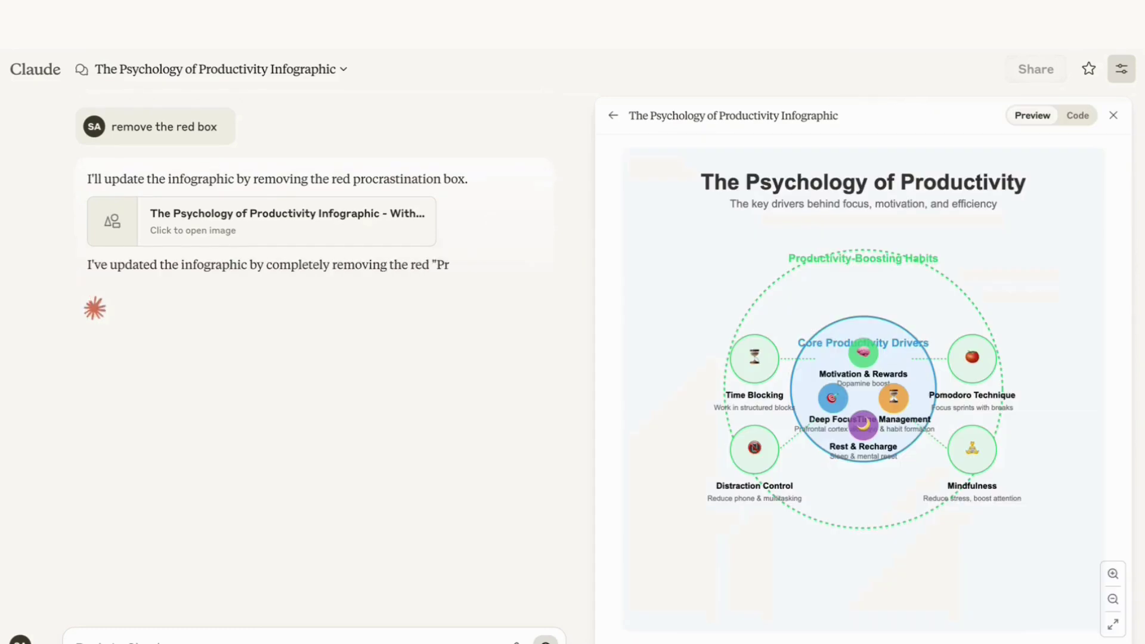